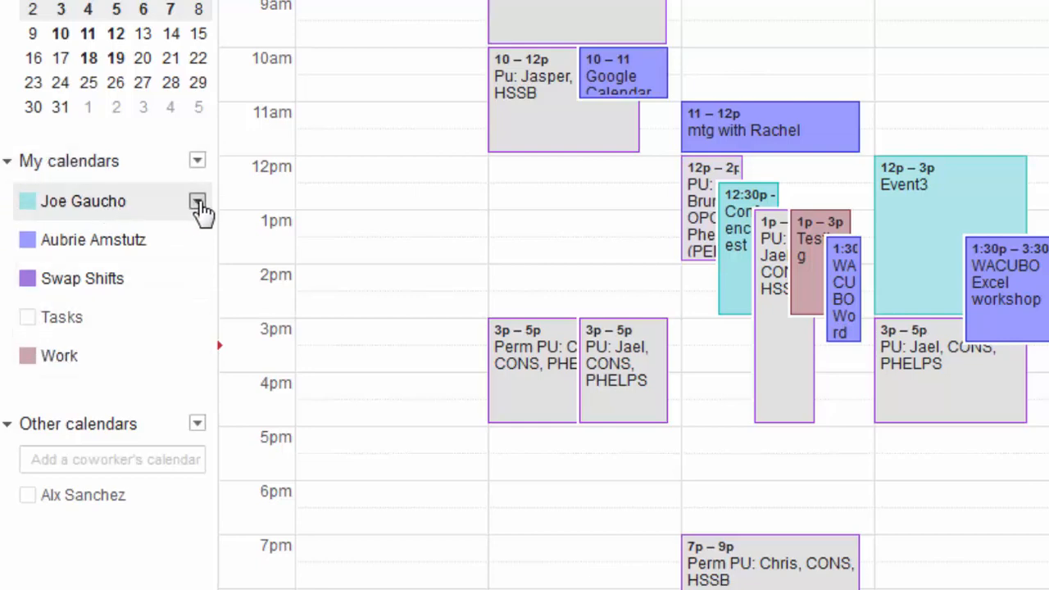
Review the personal calendar's sharing permission, toggle Swap Shifts off and on, and view Tuesday, Aug 4
{"action": "left_click", "coordinate": [197, 205]}
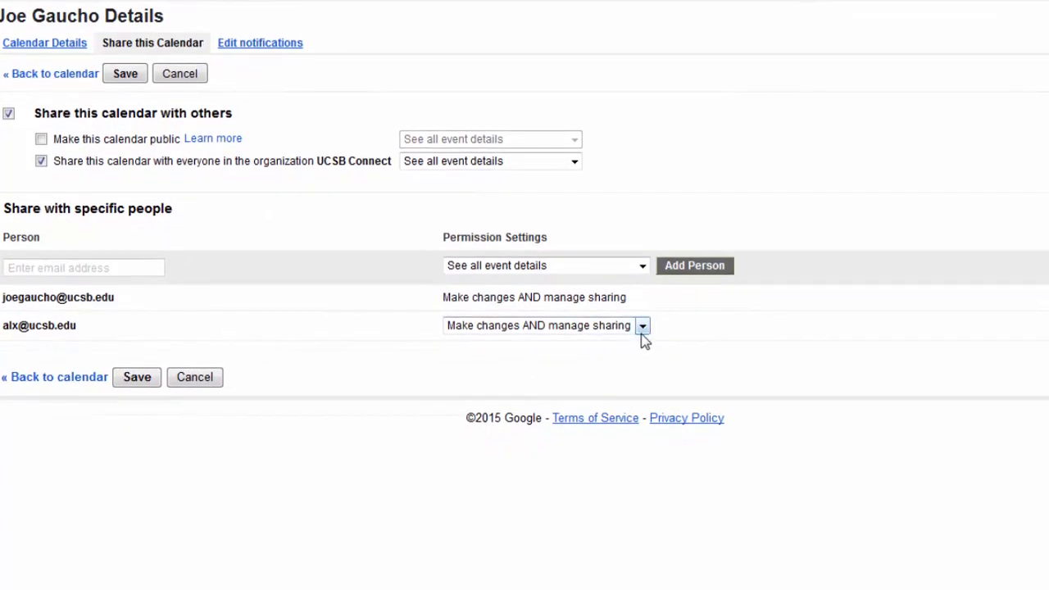
{"action": "left_click", "coordinate": [641, 328]}
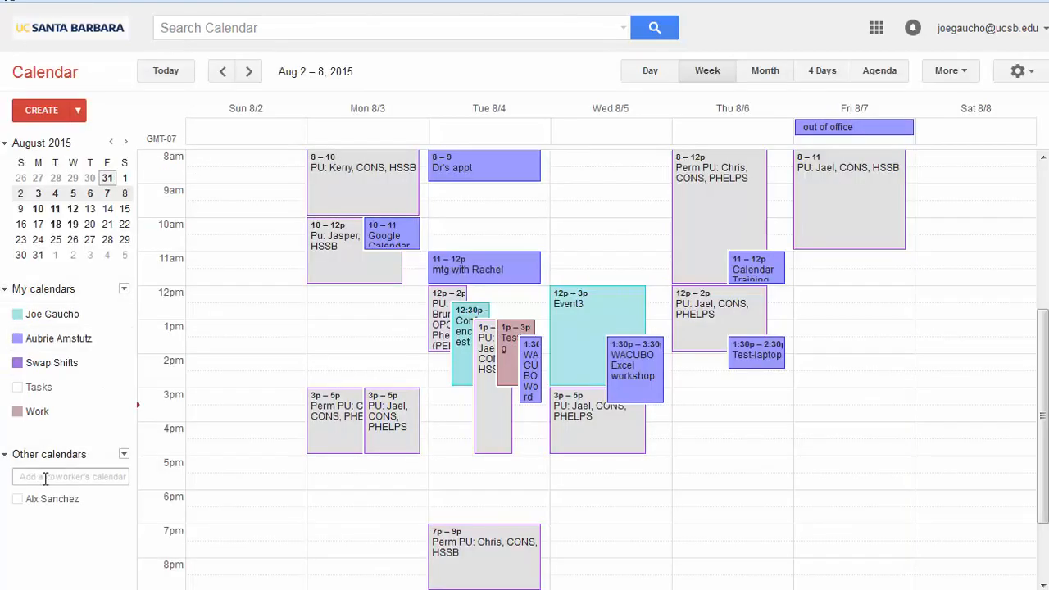
{"action": "left_click", "coordinate": [61, 371]}
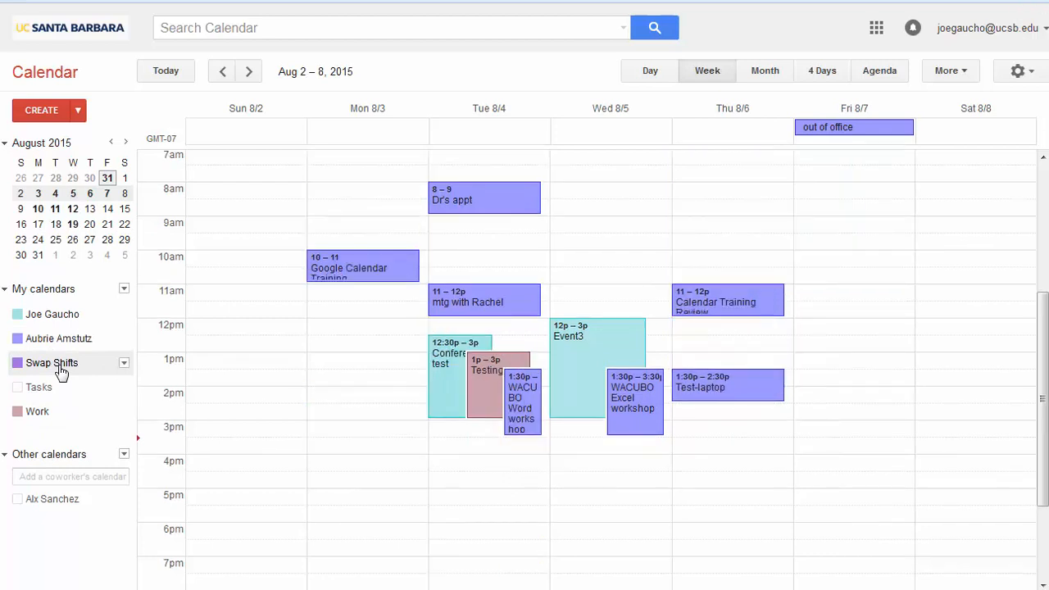
{"action": "left_click", "coordinate": [61, 370]}
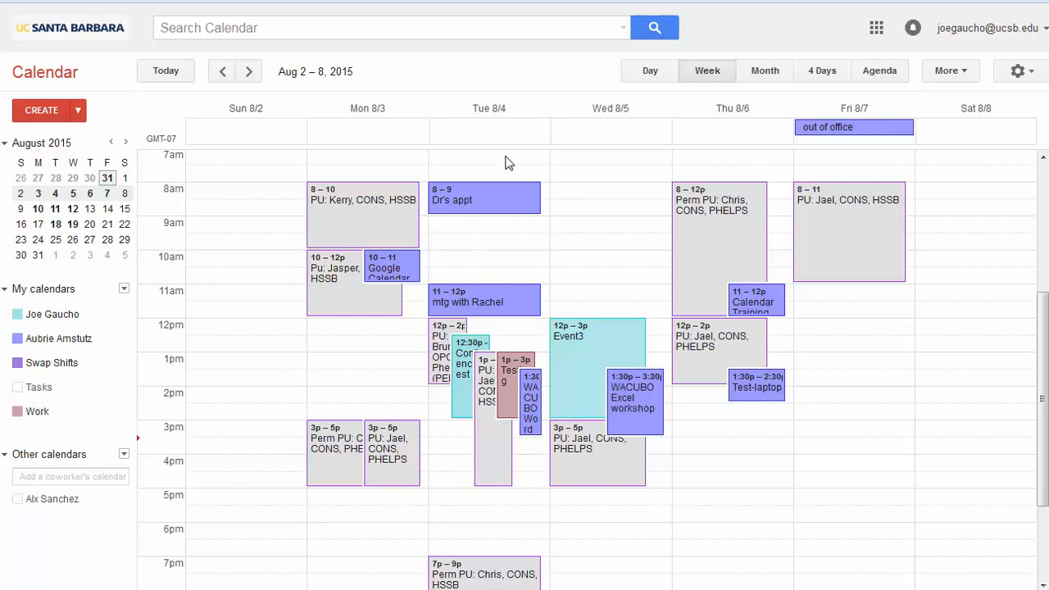
{"action": "left_click", "coordinate": [649, 71]}
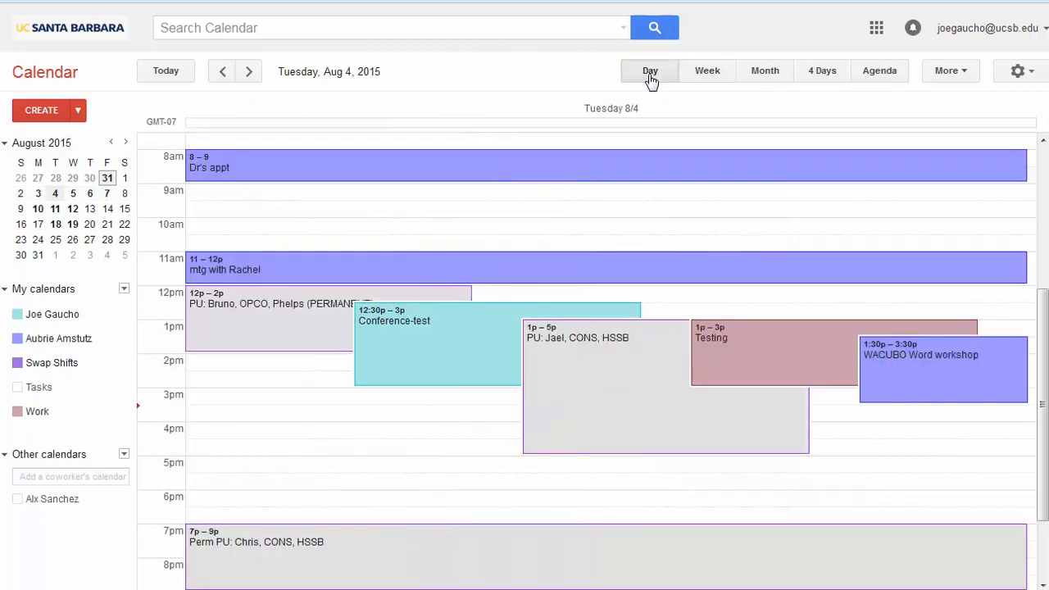
{"action": "scroll", "coordinate": [508, 328], "scroll_direction": "down", "scroll_amount": 1}
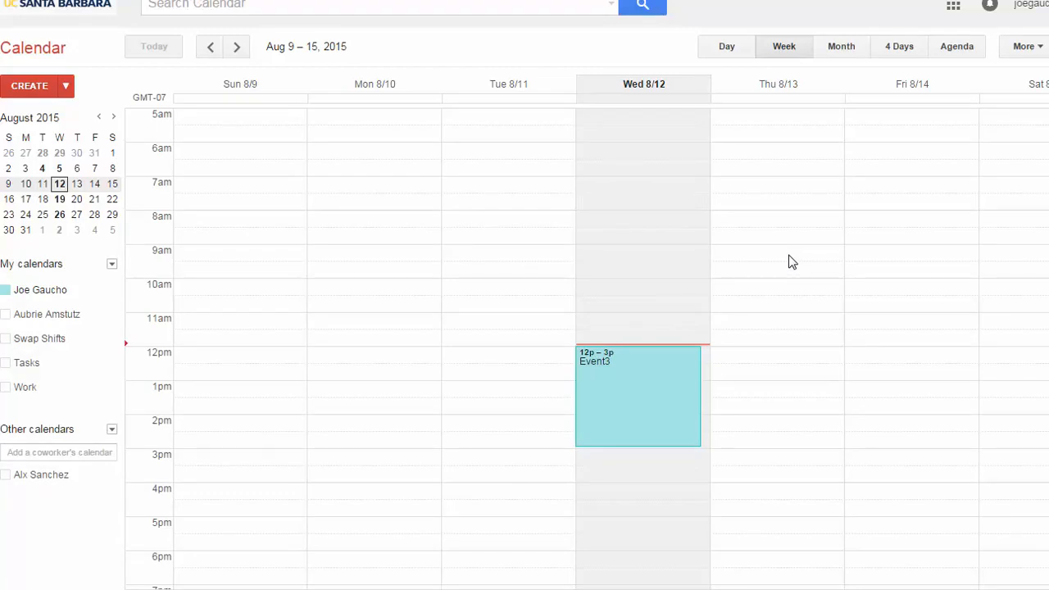
Draft a 9–10am event on Thursday 8/13 and book room lsit-camera-test from the lsit group
{"action": "left_click", "coordinate": [791, 263]}
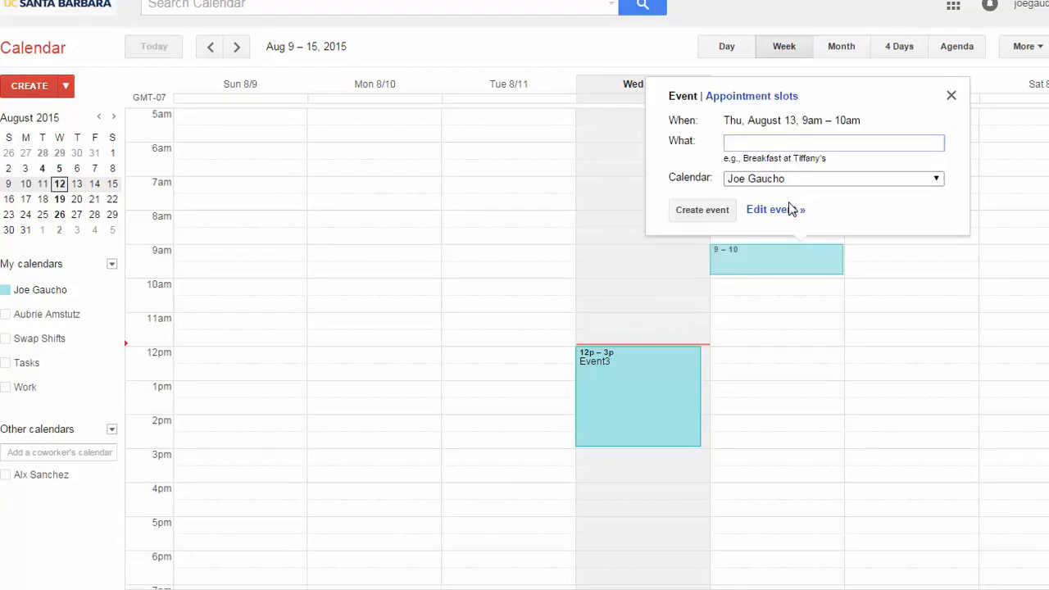
{"action": "left_click", "coordinate": [787, 212]}
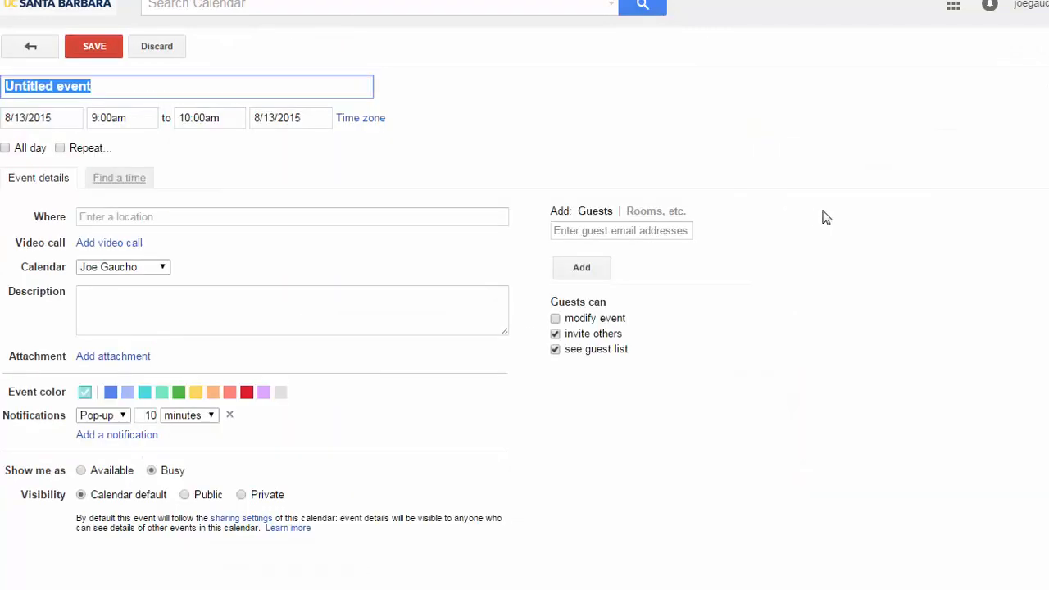
{"action": "left_click", "coordinate": [673, 230]}
{"action": "left_click", "coordinate": [452, 83]}
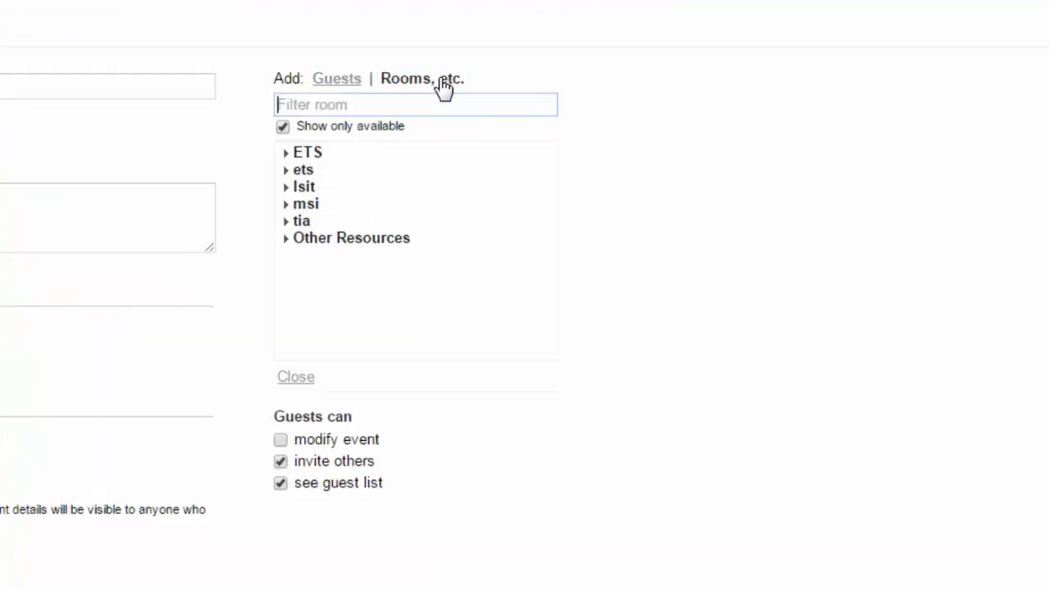
{"action": "left_click", "coordinate": [290, 187]}
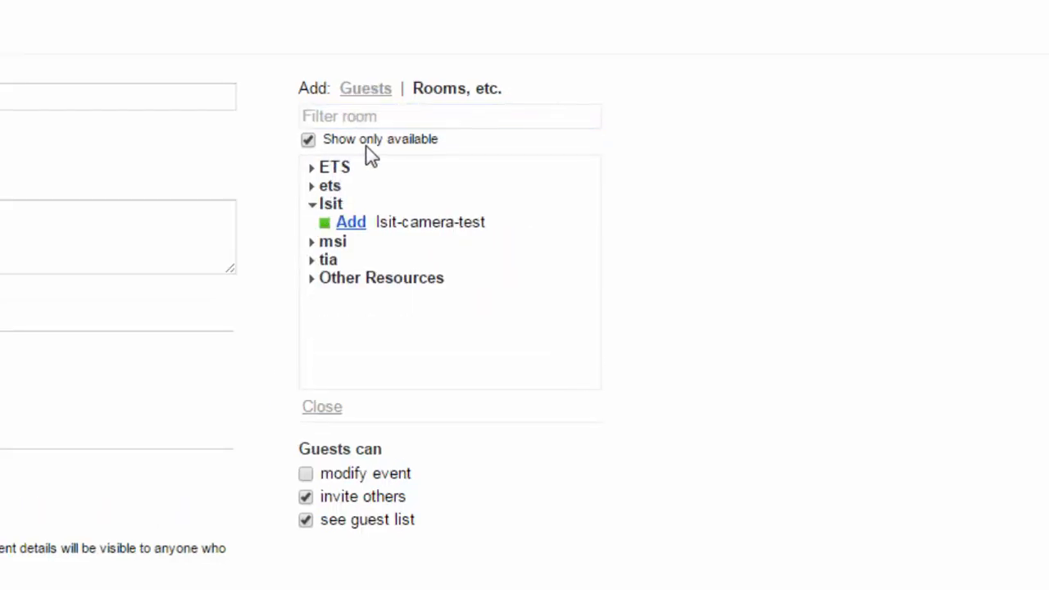
{"action": "left_click", "coordinate": [308, 140]}
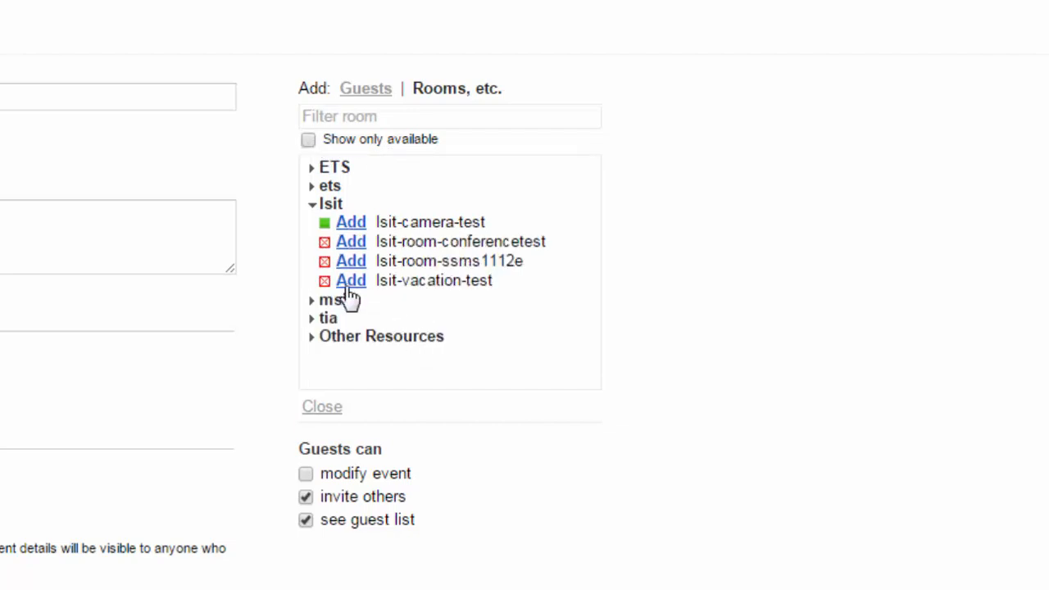
{"action": "left_click", "coordinate": [308, 140]}
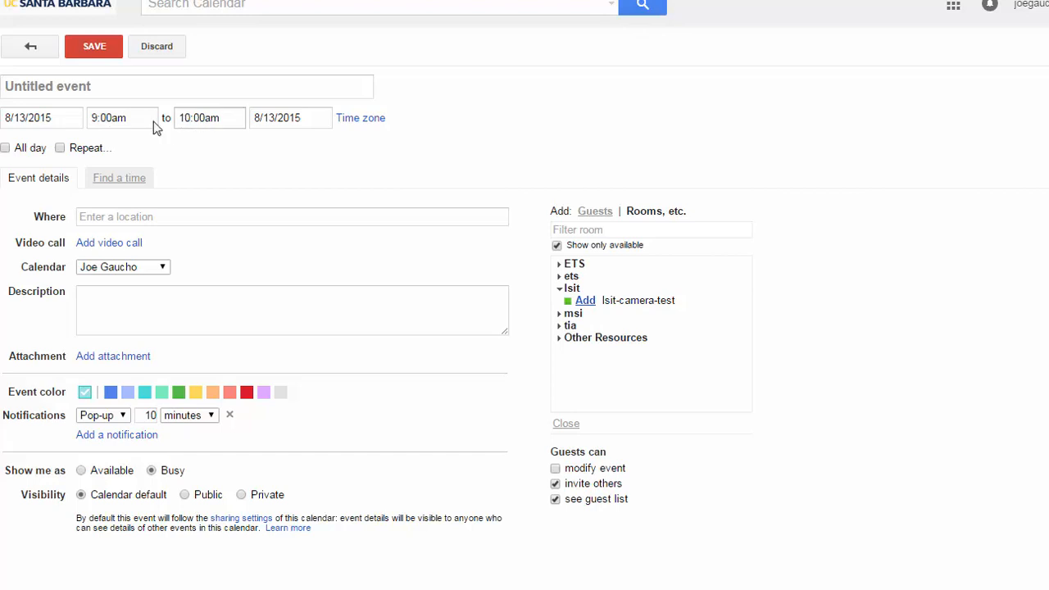
{"action": "left_click", "coordinate": [596, 303]}
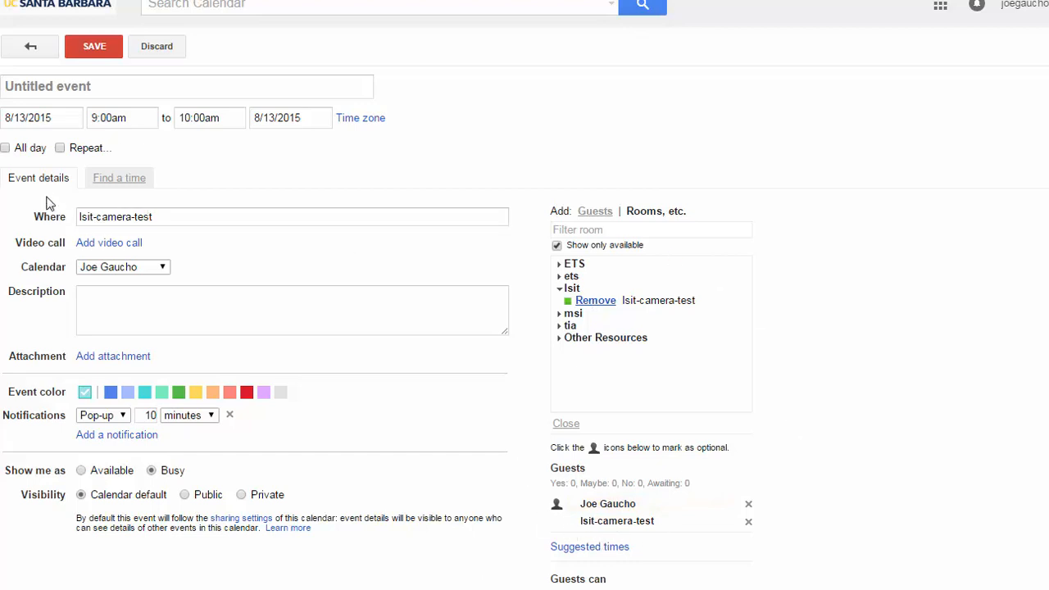
In Find a time, move the proposed event to 12:30–1:30pm when the room is free
{"action": "left_click", "coordinate": [120, 179]}
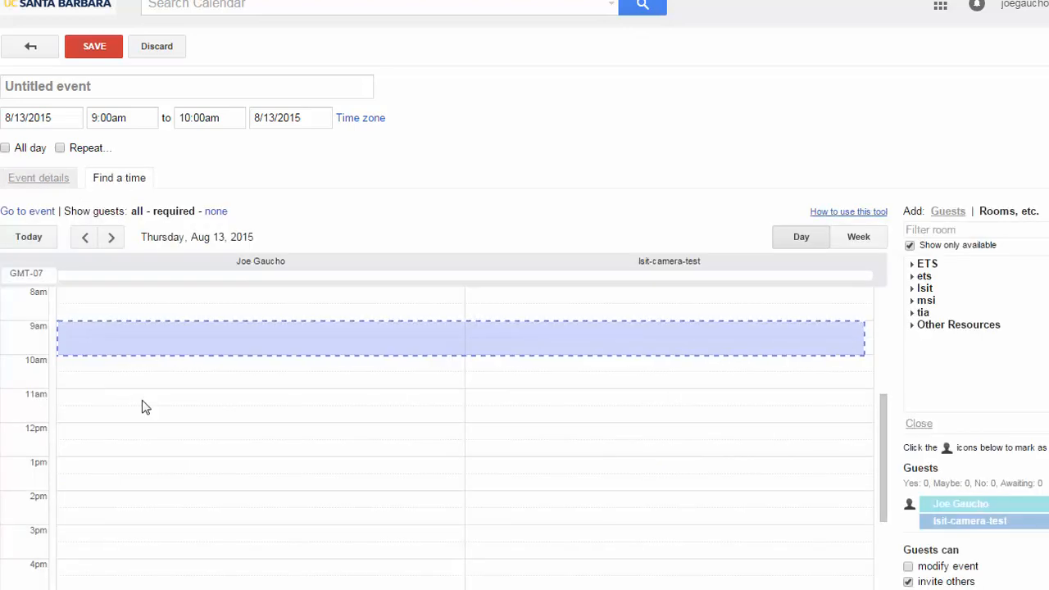
{"action": "left_click", "coordinate": [151, 440]}
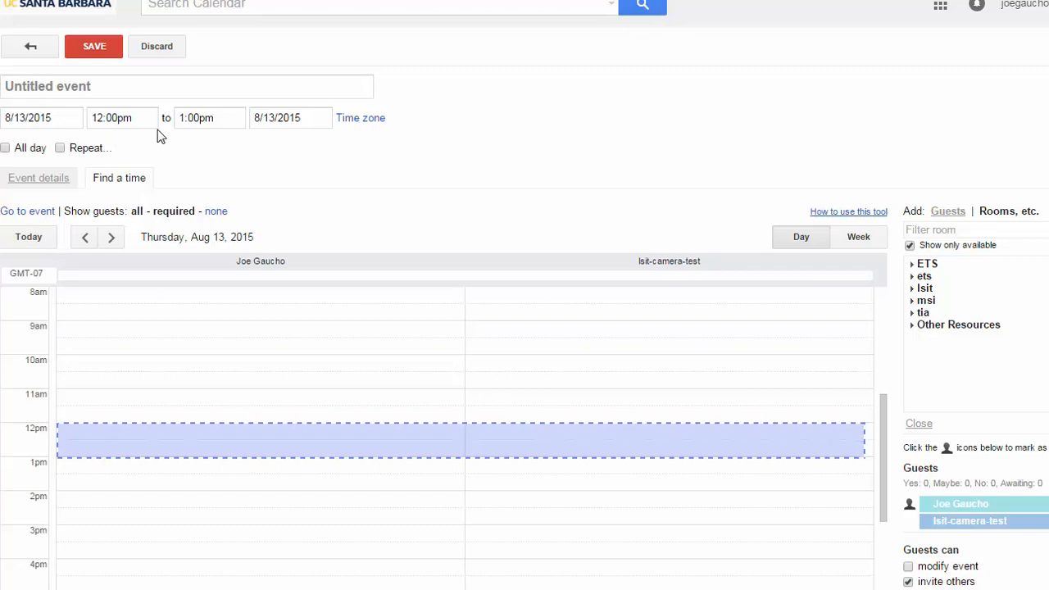
{"action": "left_click", "coordinate": [205, 361]}
{"action": "scroll", "coordinate": [205, 361], "scroll_direction": "up", "scroll_amount": 3}
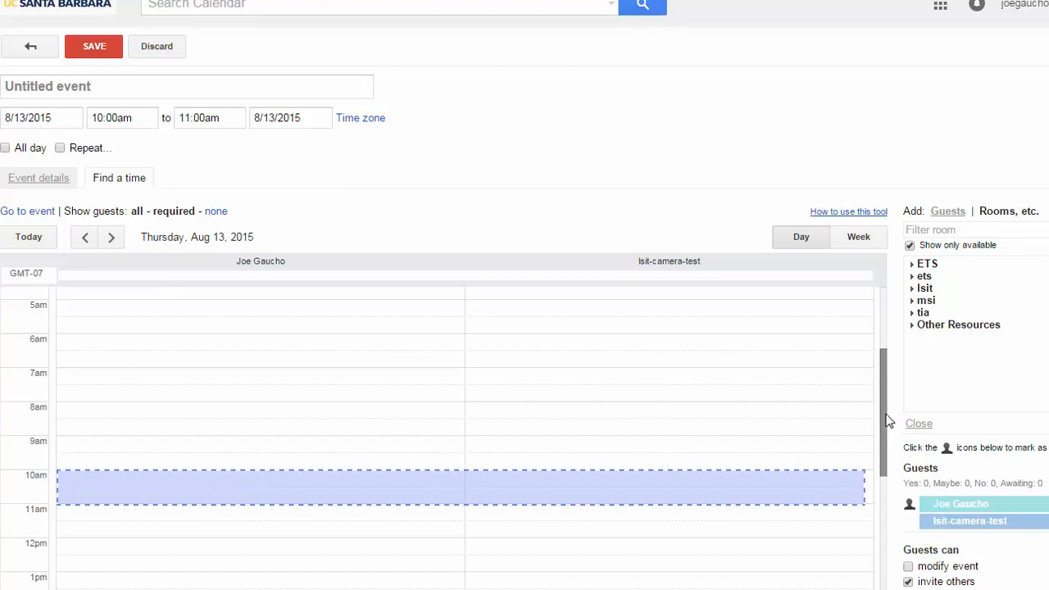
{"action": "left_click_drag", "start_coordinate": [888, 423], "coordinate": [873, 463]}
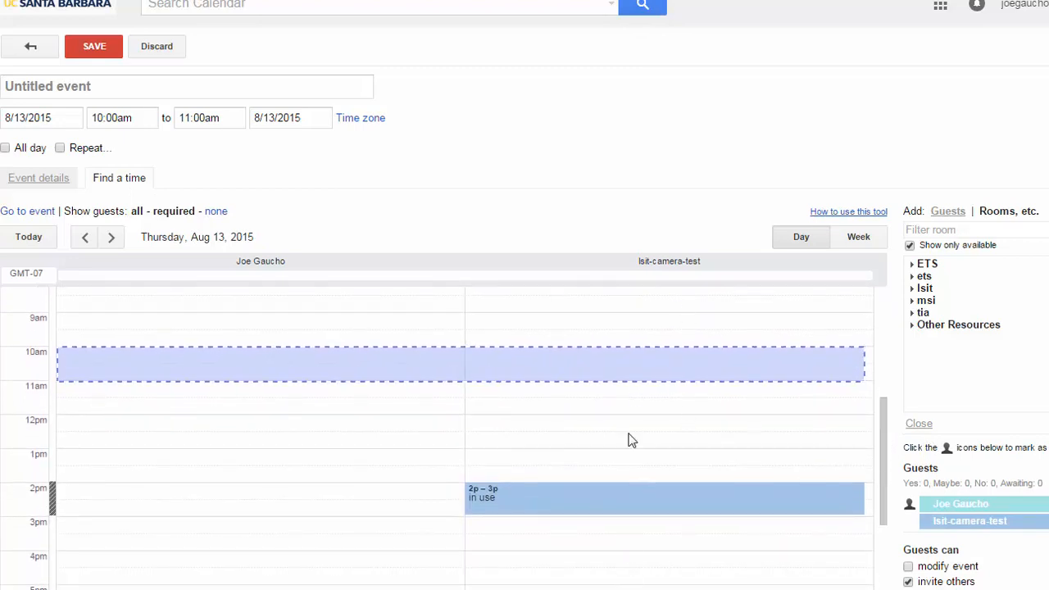
{"action": "left_click", "coordinate": [482, 498]}
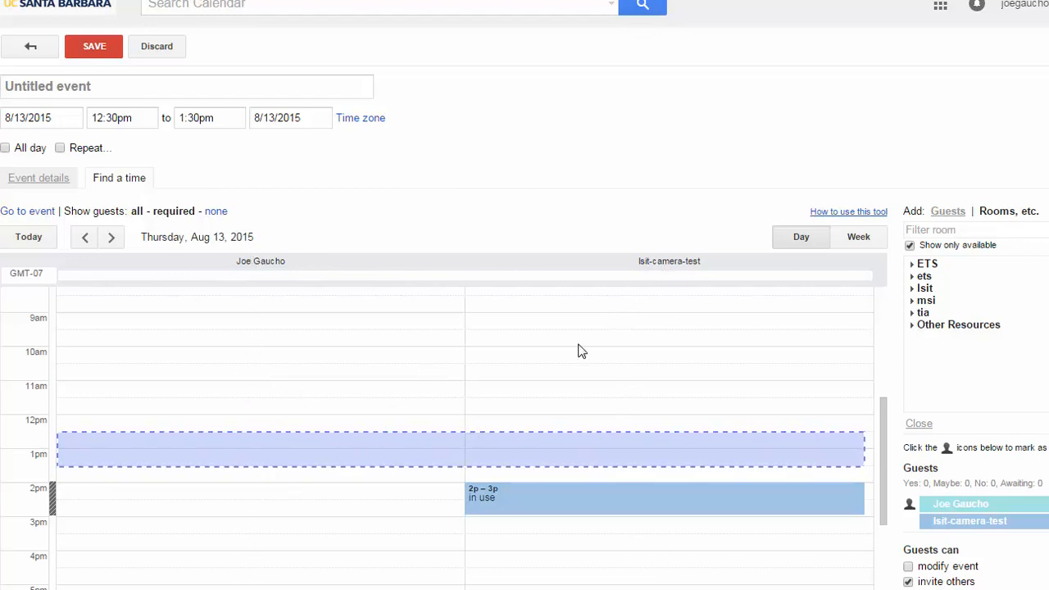
Title the event 'Event test' and save it
{"action": "left_click", "coordinate": [49, 86]}
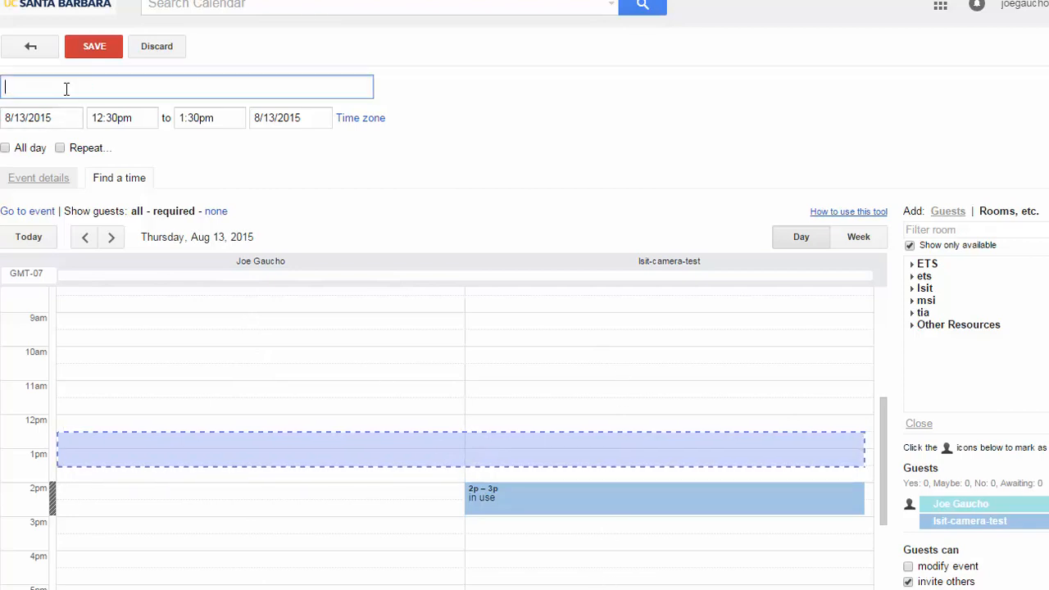
{"action": "type", "text": "Event test"}
{"action": "left_click", "coordinate": [85, 58]}
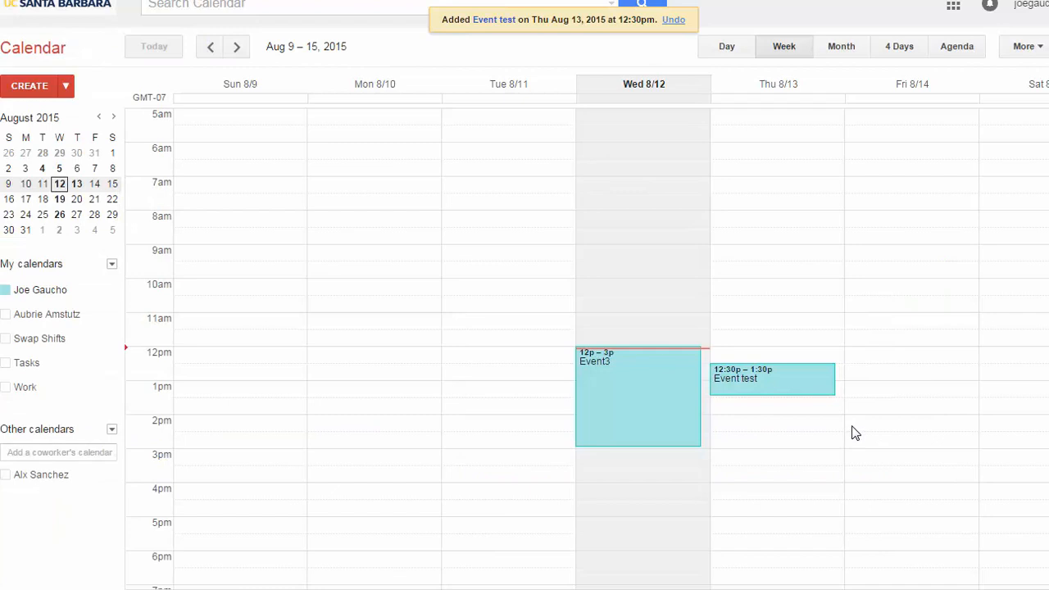
Delete Event test, then show the lsit-camera-test calendar and open its options menu
{"action": "left_click", "coordinate": [745, 385]}
{"action": "left_click", "coordinate": [762, 358]}
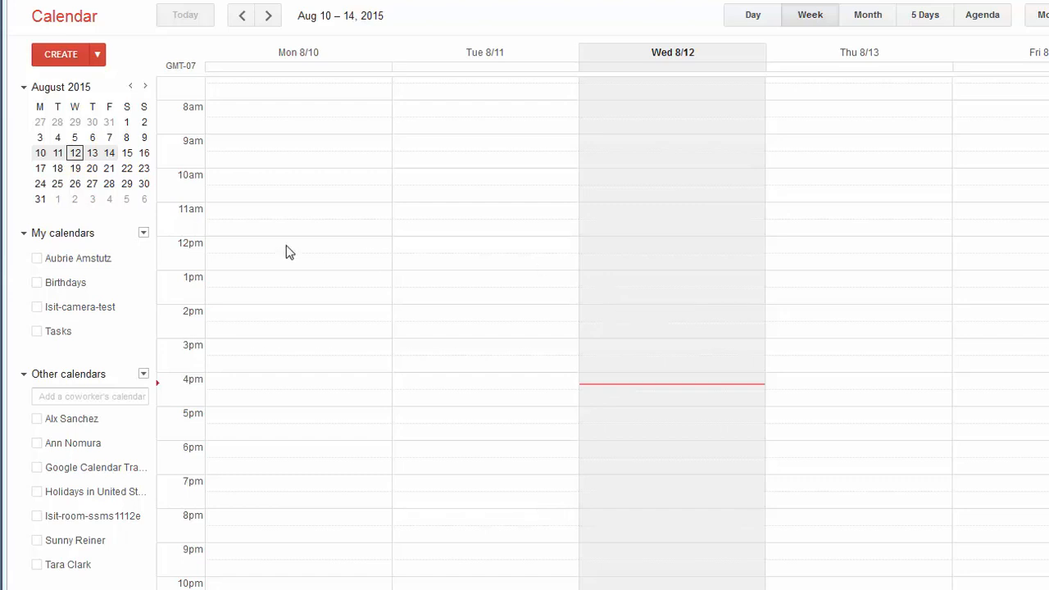
{"action": "left_click", "coordinate": [77, 307]}
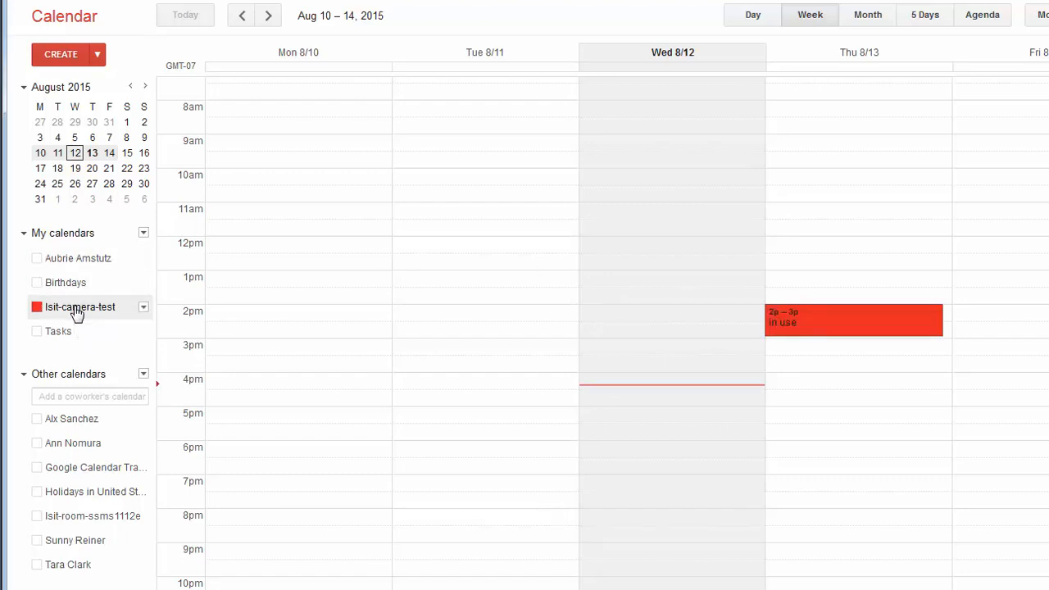
{"action": "left_click", "coordinate": [144, 309]}
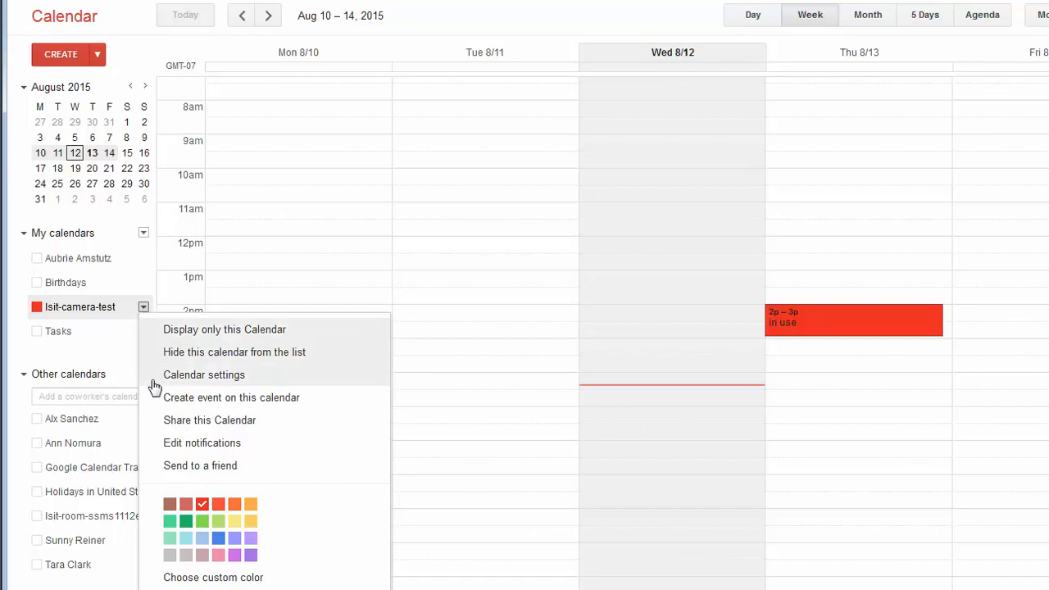
Share lsit-camera-test with a colleague granted Make changes AND manage sharing, and save
{"action": "left_click", "coordinate": [195, 423]}
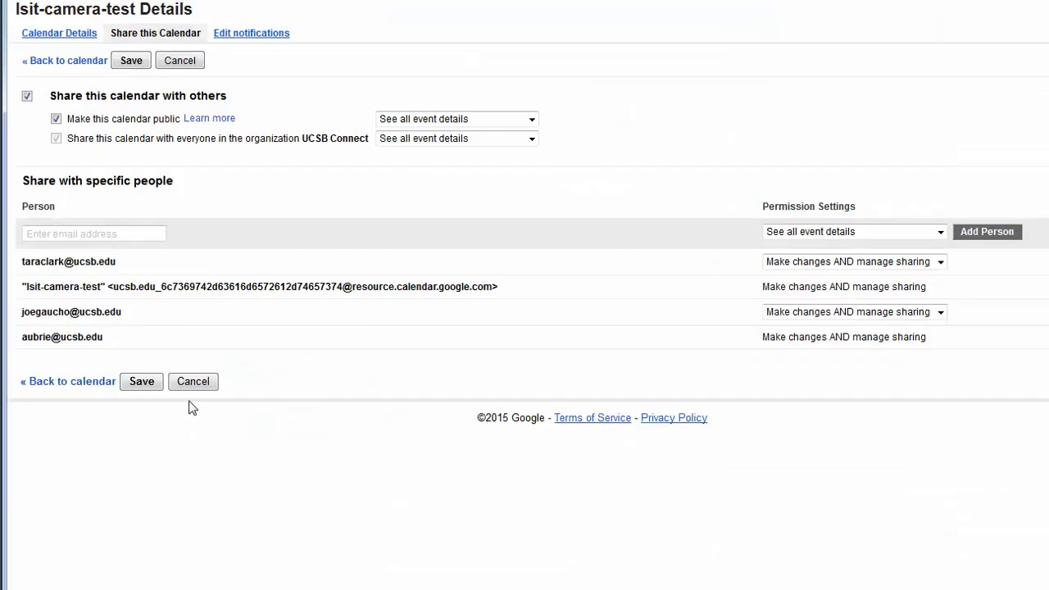
{"action": "left_click", "coordinate": [139, 232]}
{"action": "type", "text": "joe g"}
{"action": "key", "text": "Return"}
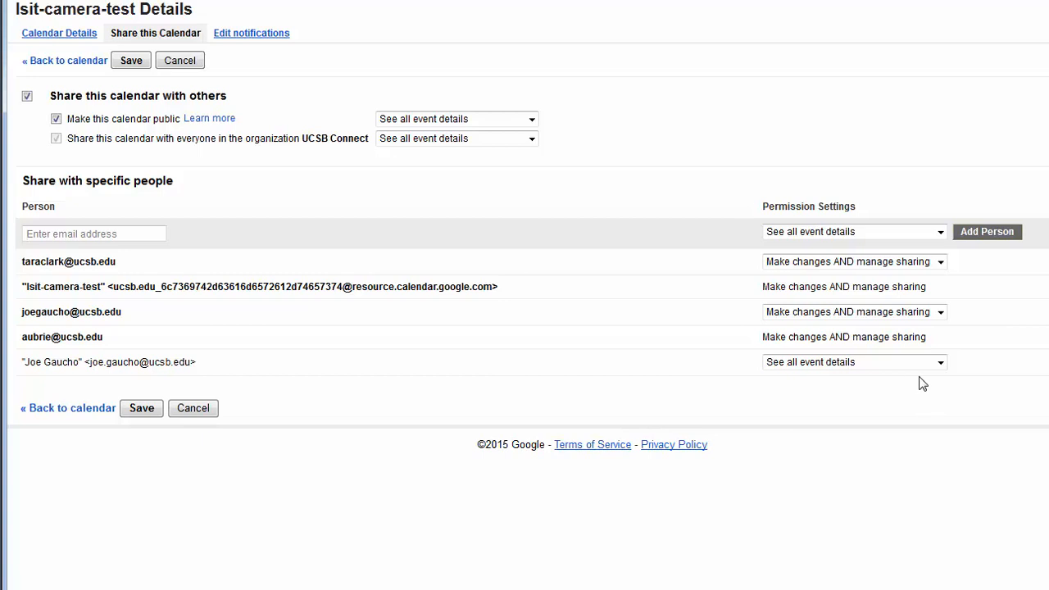
{"action": "left_click", "coordinate": [941, 364]}
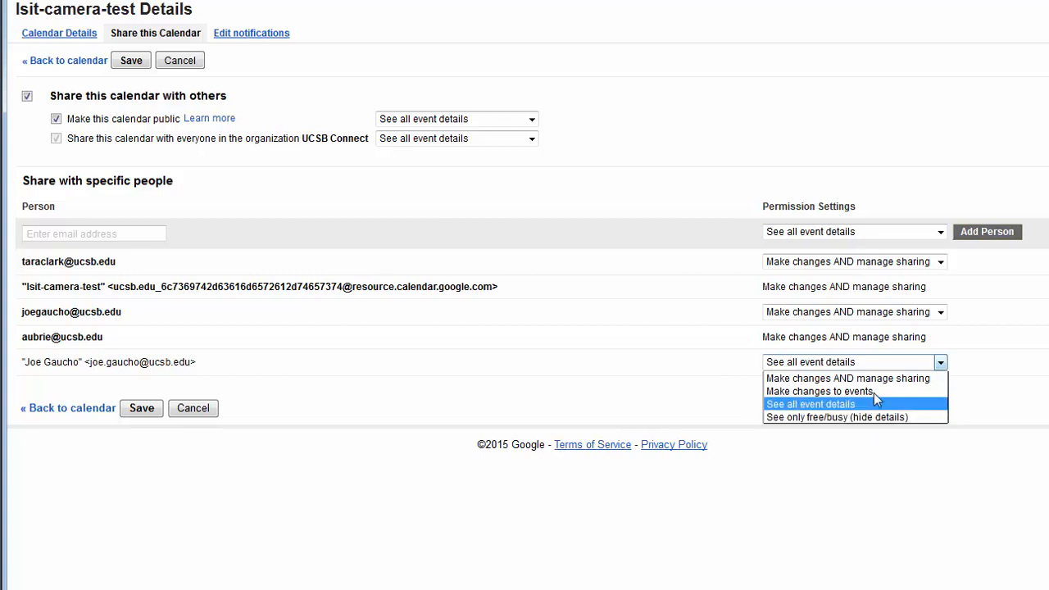
{"action": "left_click", "coordinate": [874, 379]}
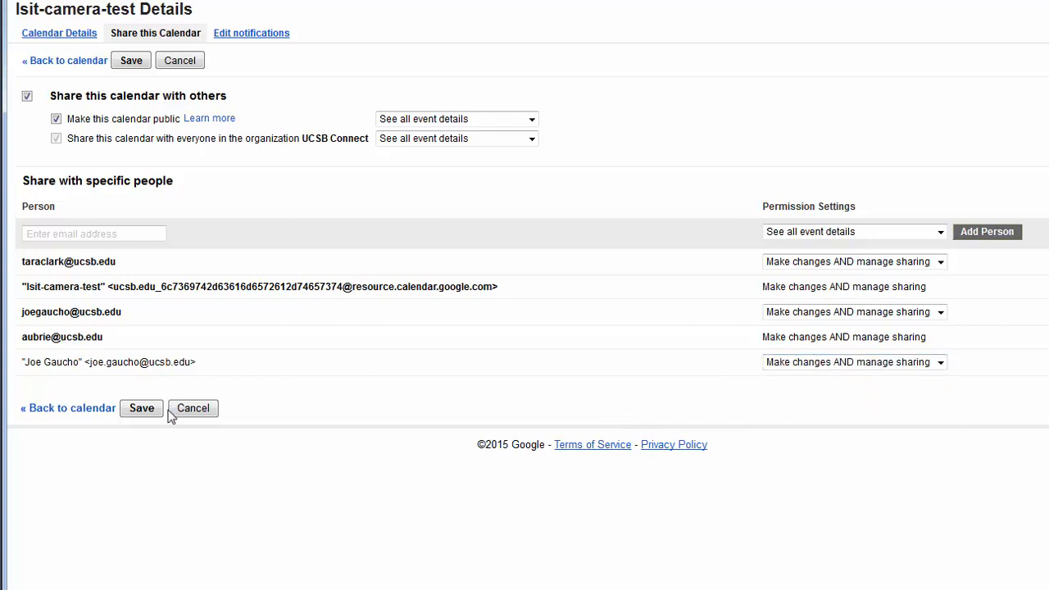
{"action": "left_click", "coordinate": [142, 409]}
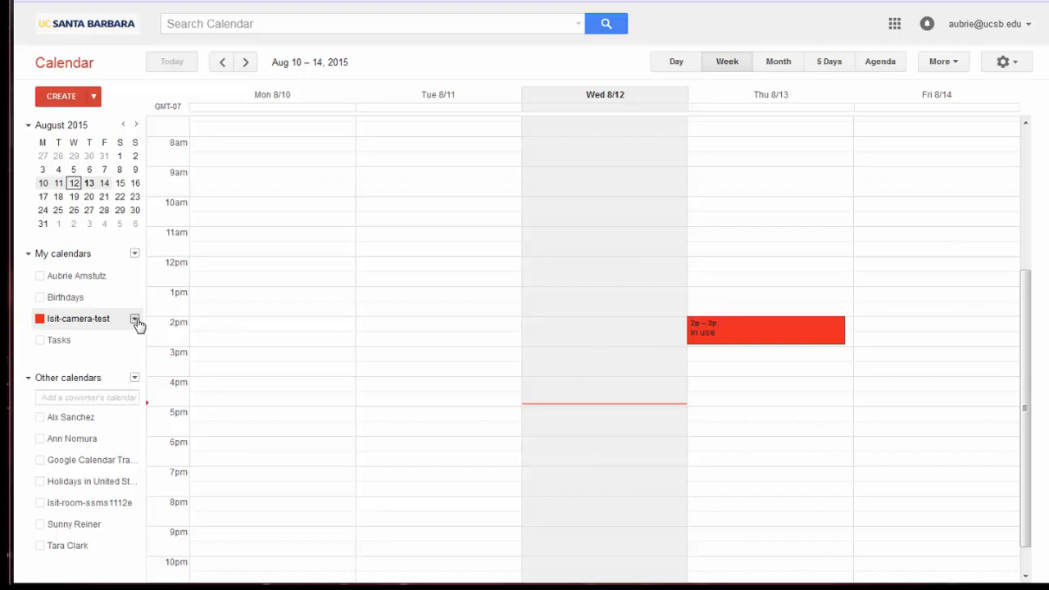
Make the lsit-camera-test calendar public with all event details visible, and confirm
{"action": "left_click", "coordinate": [137, 323]}
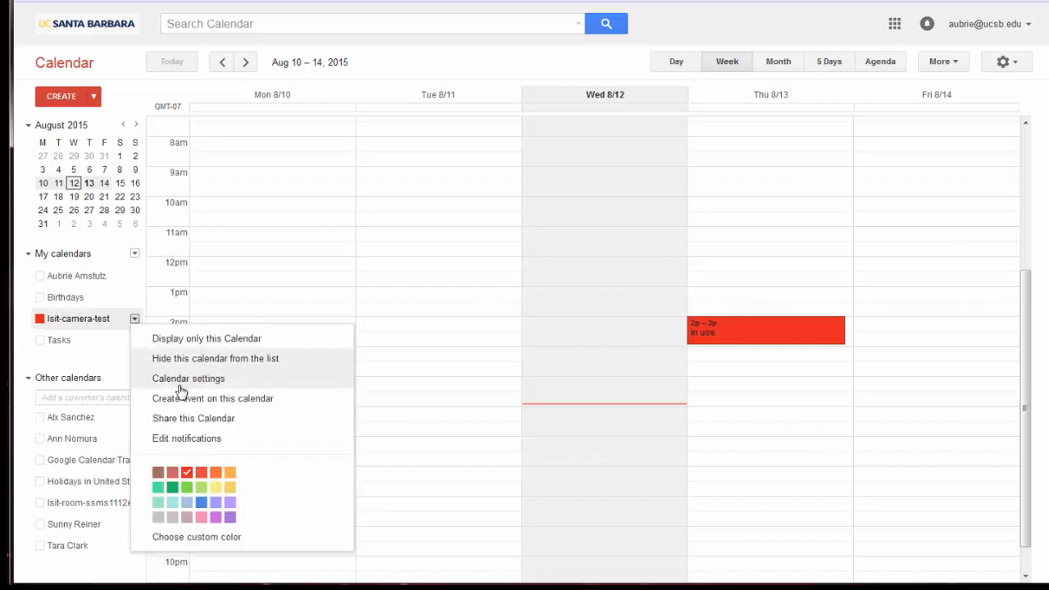
{"action": "left_click", "coordinate": [189, 419]}
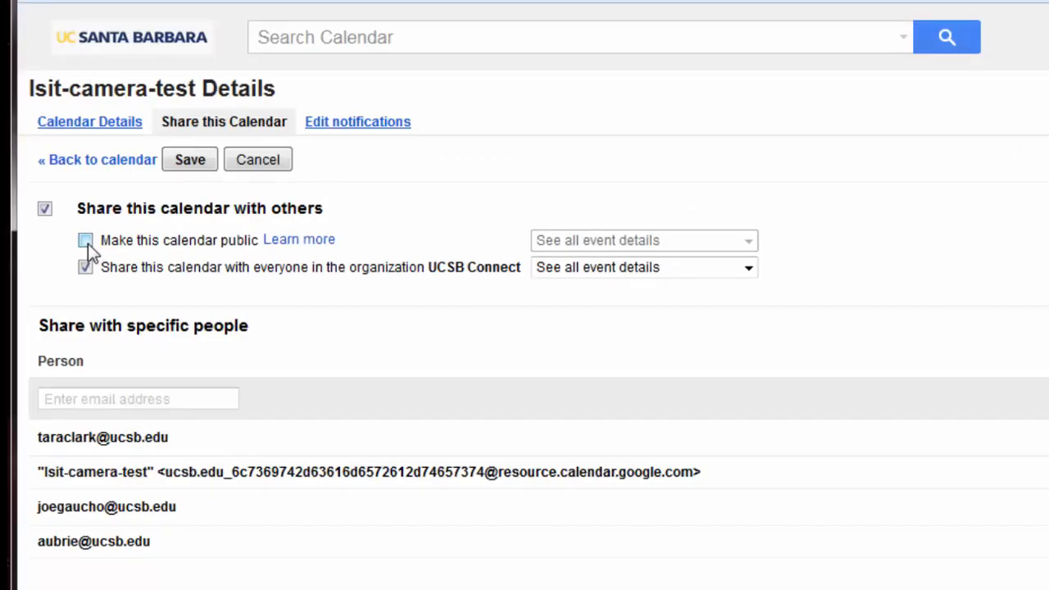
{"action": "left_click", "coordinate": [85, 240]}
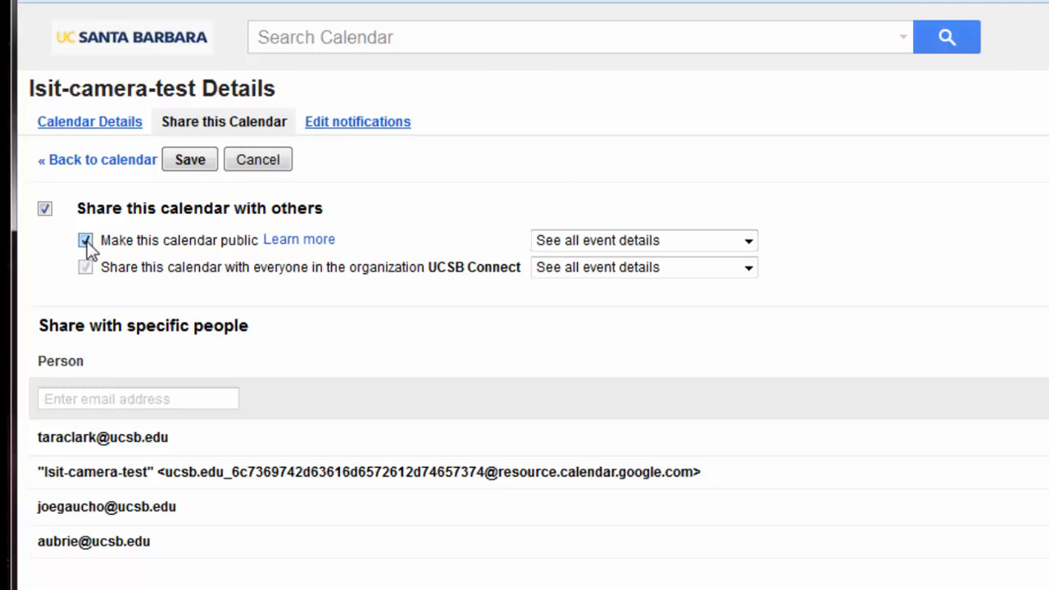
{"action": "left_click", "coordinate": [651, 241]}
{"action": "left_click", "coordinate": [646, 218]}
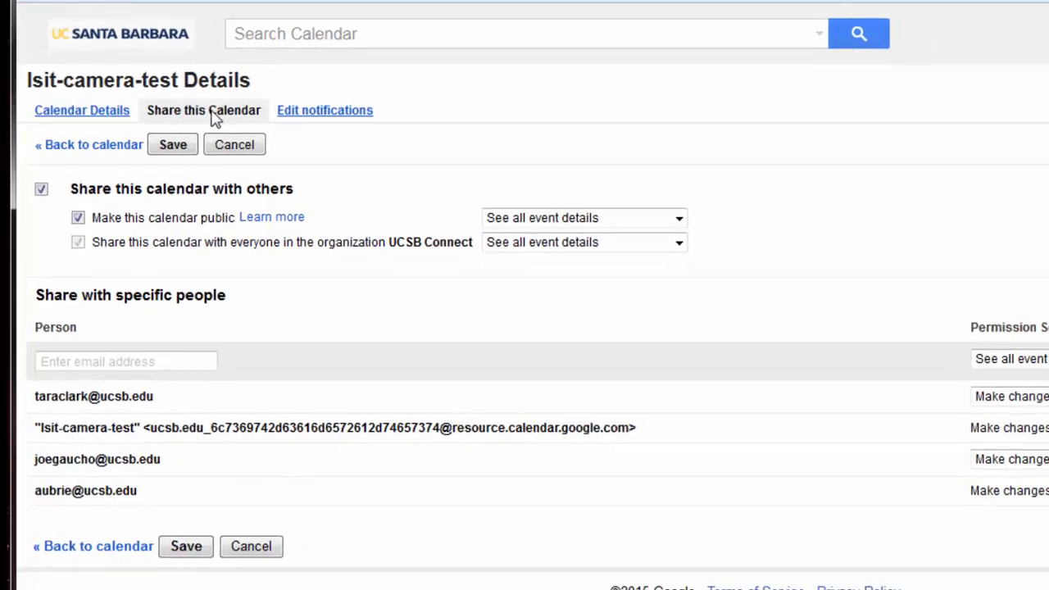
{"action": "left_click", "coordinate": [173, 144]}
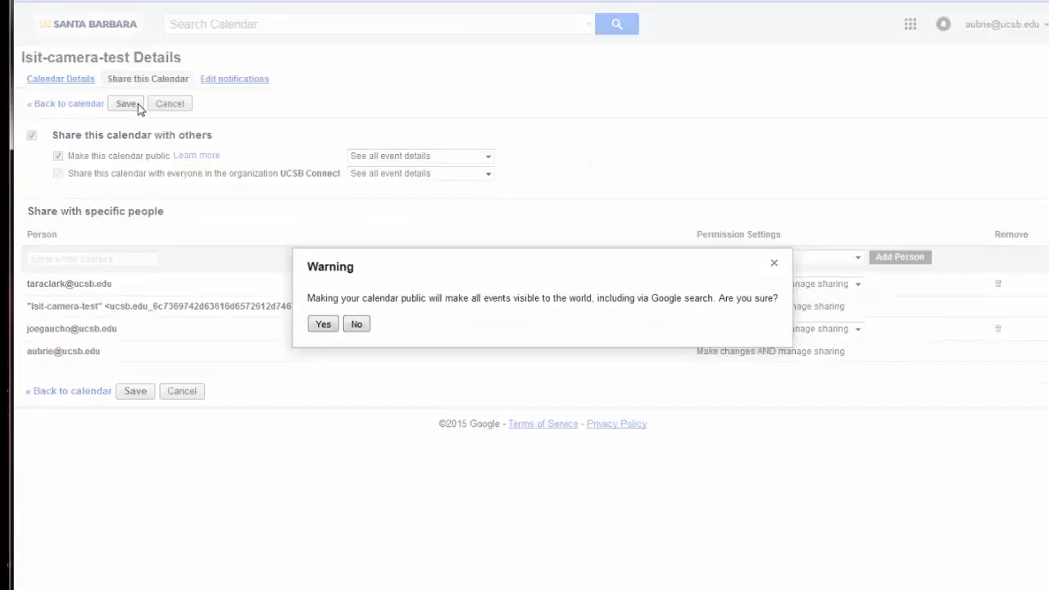
{"action": "left_click", "coordinate": [324, 326]}
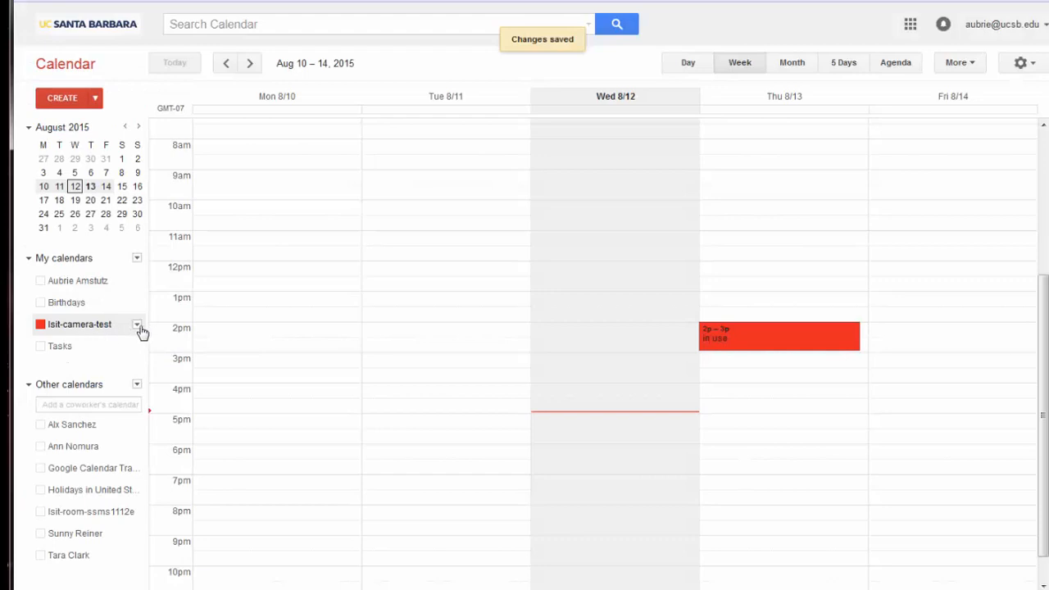
In the calendar's settings, view its public HTML address and private XML feed address
{"action": "left_click", "coordinate": [137, 326]}
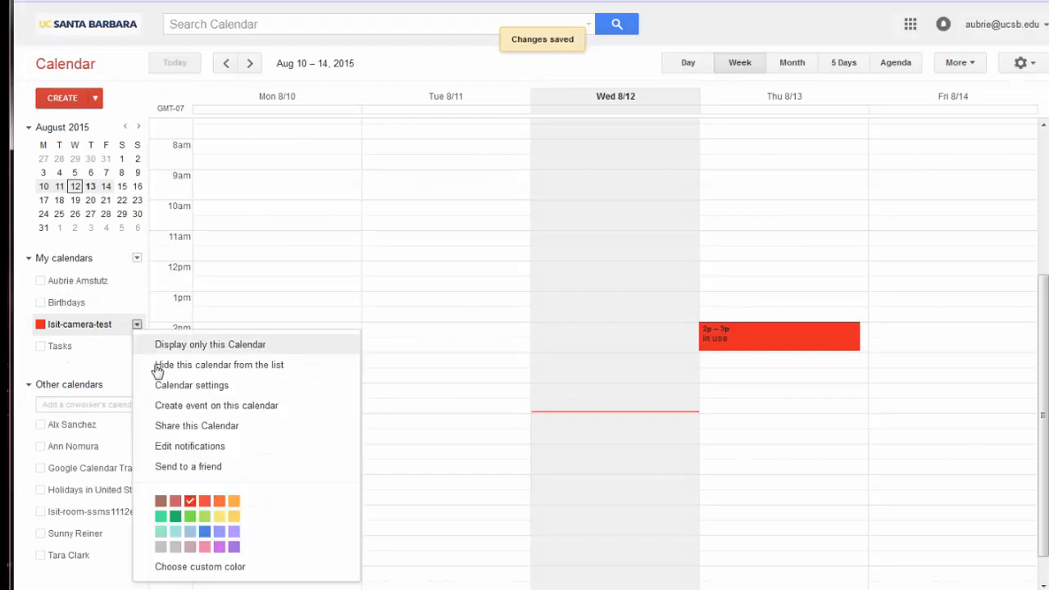
{"action": "left_click", "coordinate": [179, 392]}
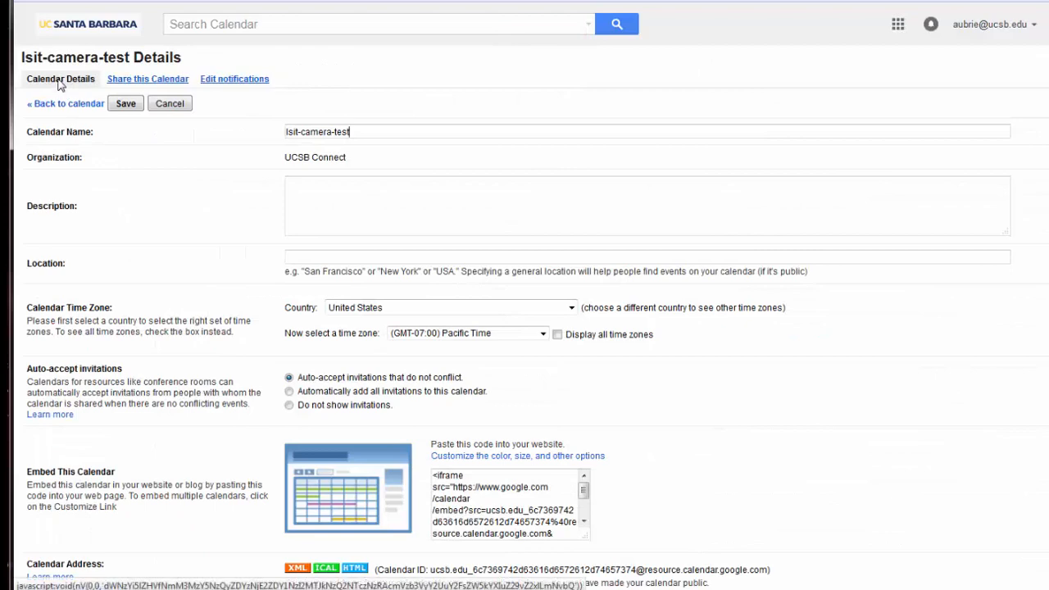
{"action": "scroll", "coordinate": [136, 263], "scroll_direction": "down", "scroll_amount": 3}
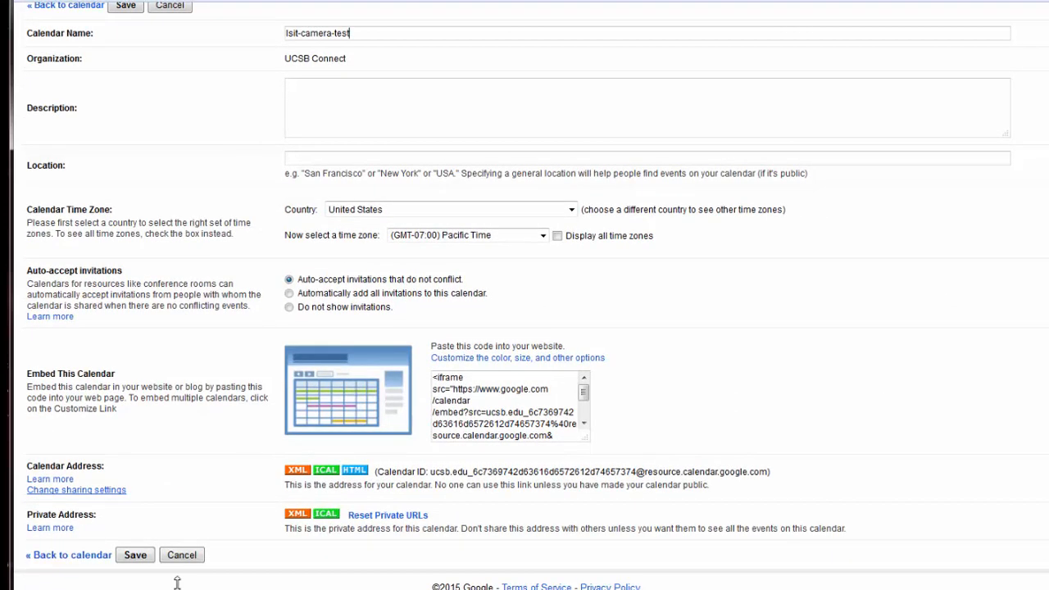
{"action": "left_click", "coordinate": [361, 474]}
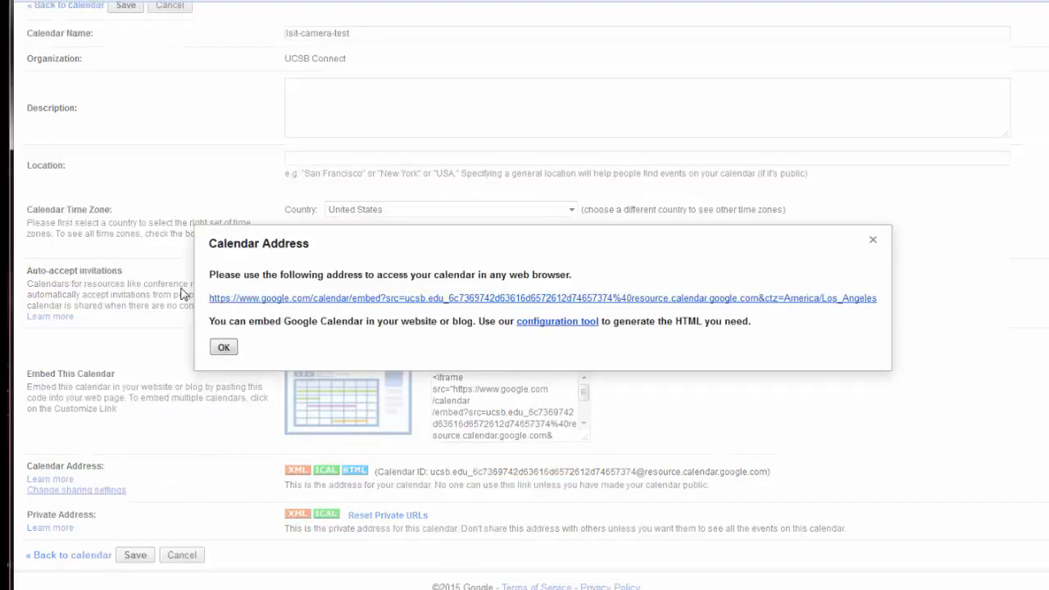
{"action": "left_click_drag", "start_coordinate": [209, 301], "coordinate": [876, 305]}
{"action": "left_click", "coordinate": [223, 348]}
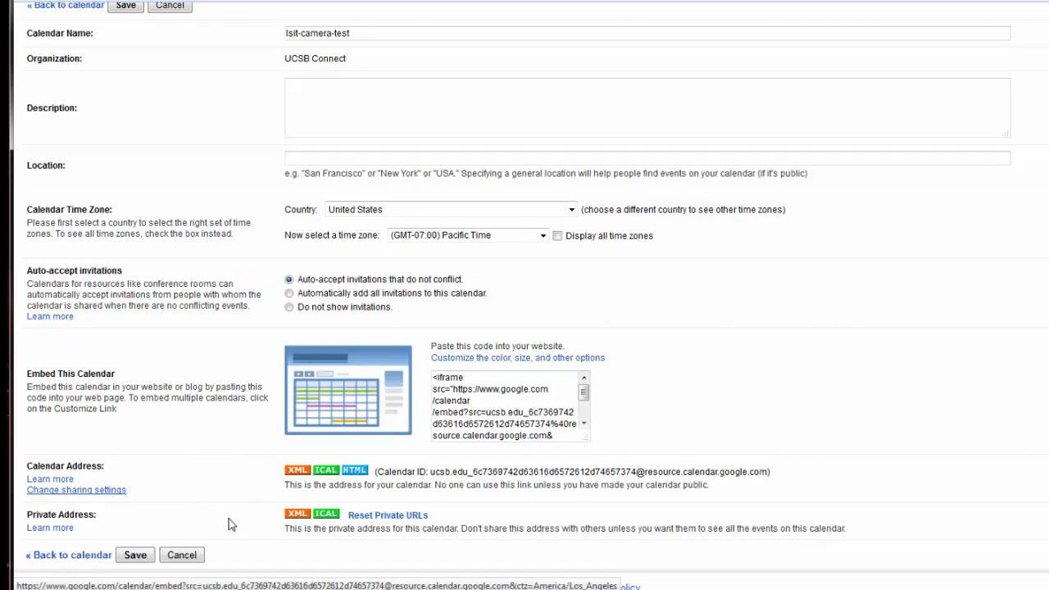
{"action": "left_click", "coordinate": [296, 516]}
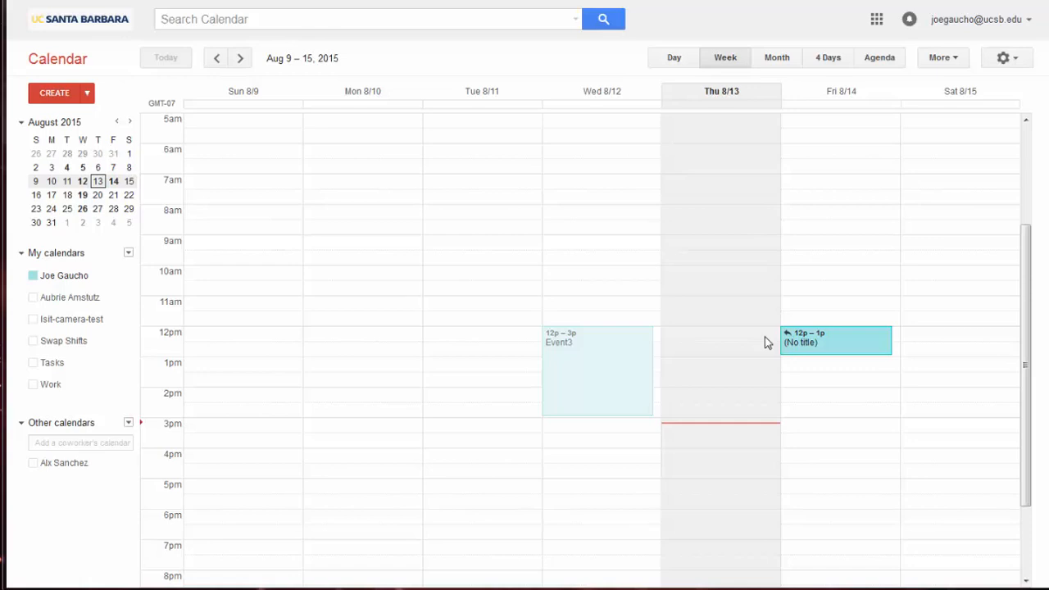
Draft a new Thursday 8/13 event at 3:30–4:30pm with three guests and compare their schedules
{"action": "left_click", "coordinate": [61, 95]}
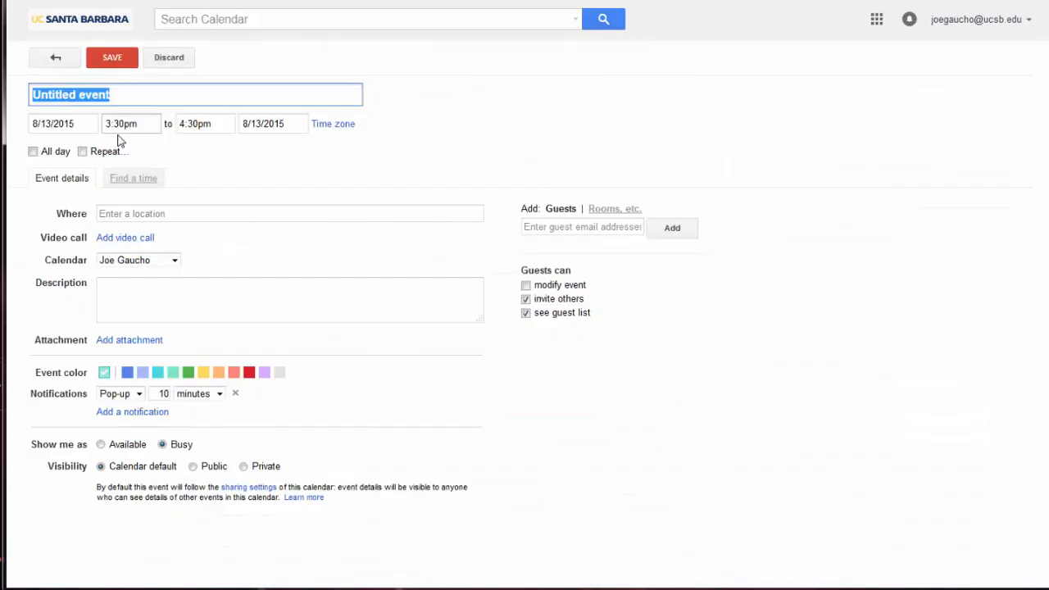
{"action": "left_click", "coordinate": [140, 183]}
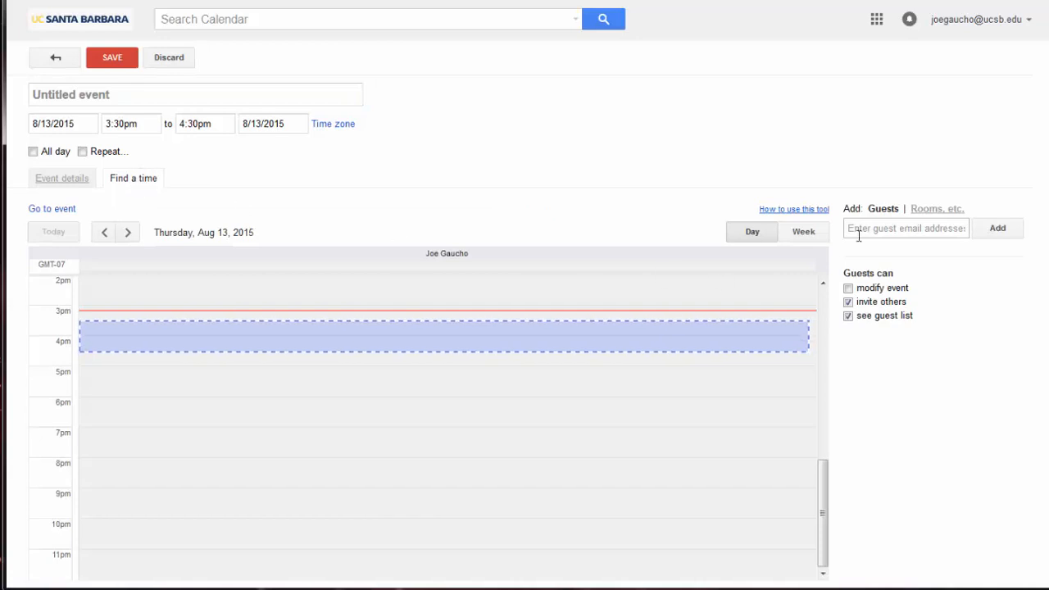
{"action": "left_click", "coordinate": [859, 228]}
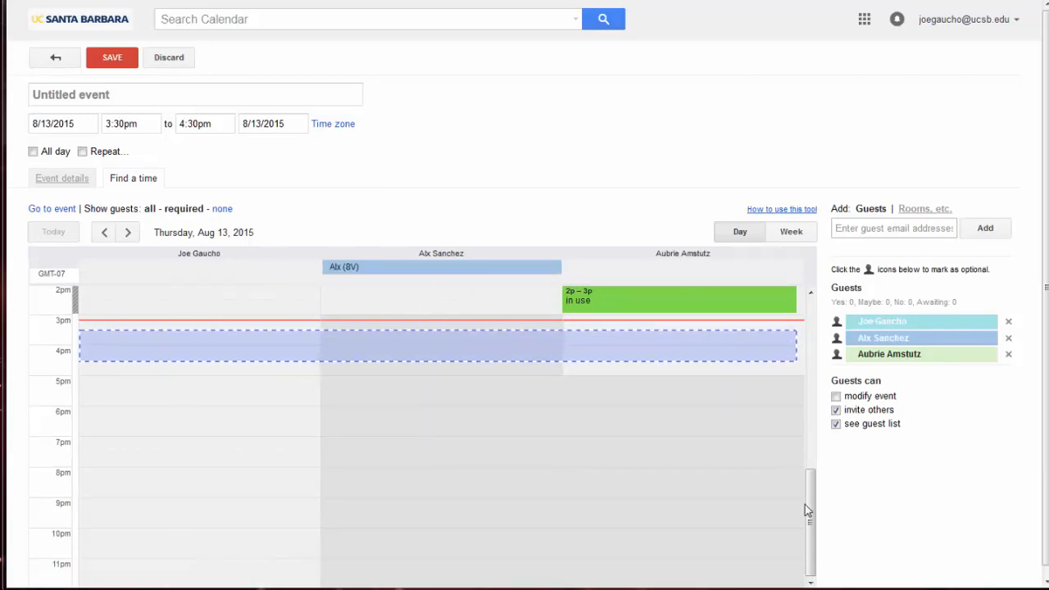
{"action": "left_click_drag", "start_coordinate": [805, 504], "coordinate": [805, 426]}
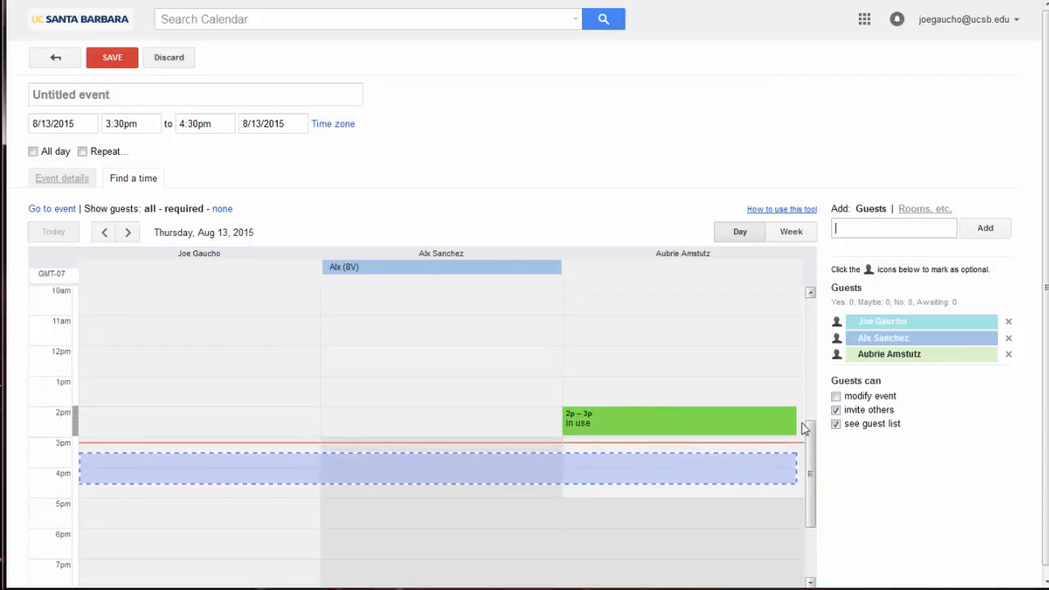
{"action": "left_click", "coordinate": [419, 269]}
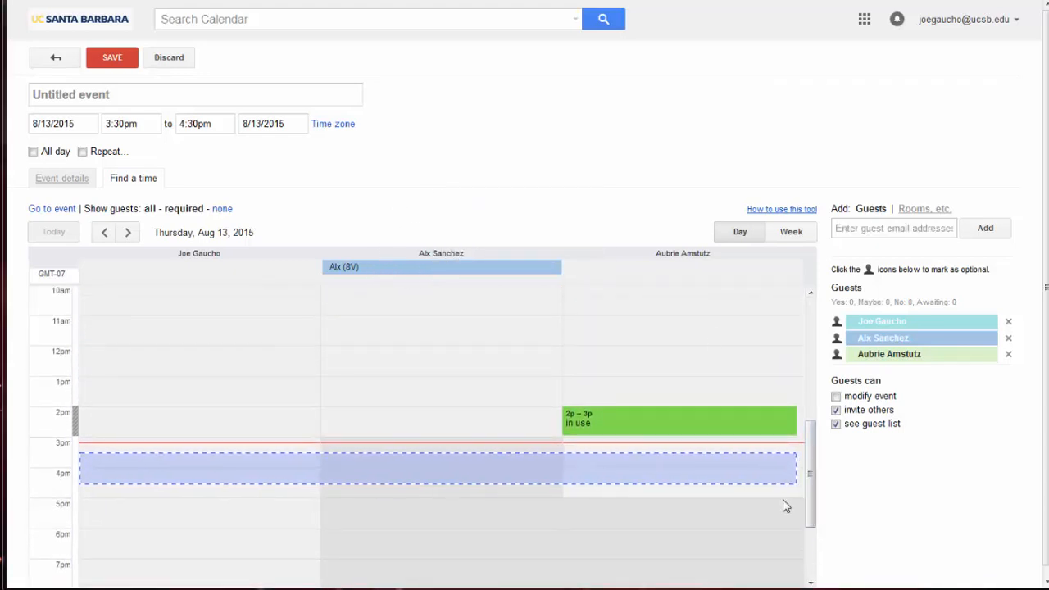
{"action": "left_click_drag", "start_coordinate": [810, 503], "coordinate": [817, 455]}
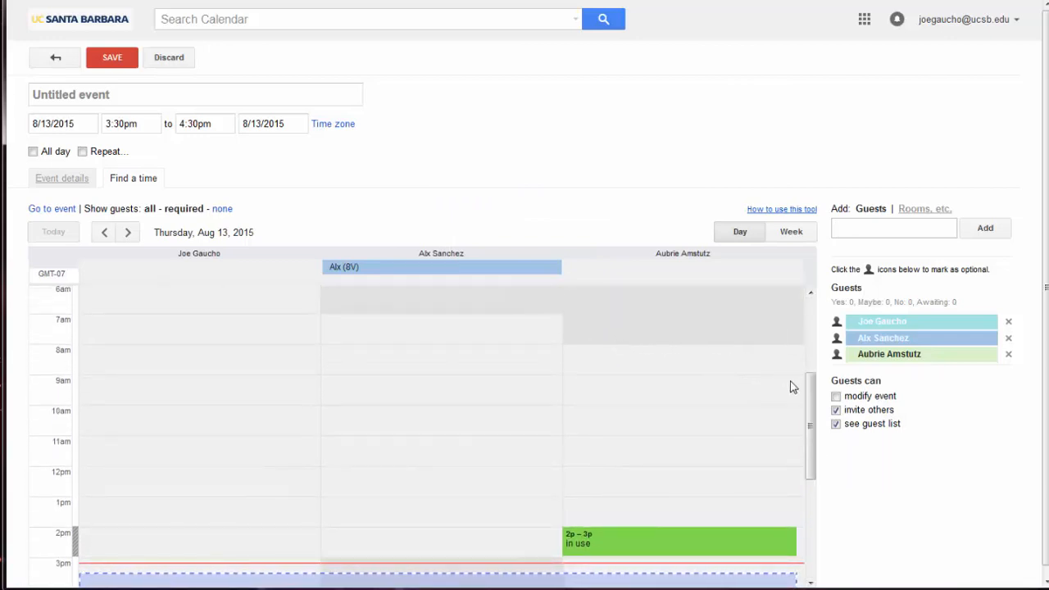
{"action": "left_click_drag", "start_coordinate": [813, 397], "coordinate": [812, 412]}
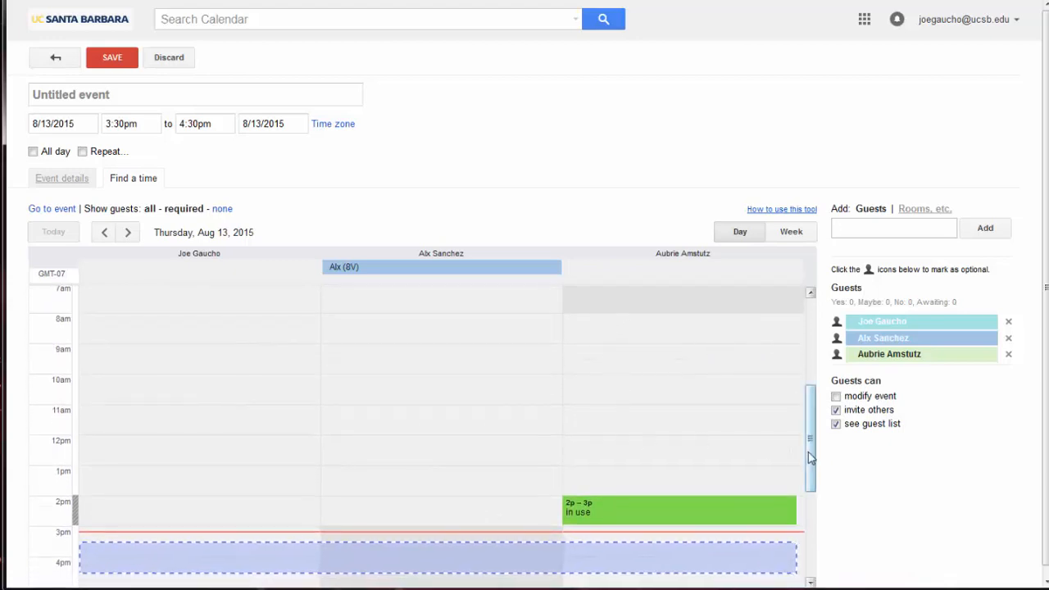
{"action": "mouse_move", "coordinate": [809, 452]}
{"action": "left_mouse_down"}
{"action": "mouse_move", "coordinate": [812, 487]}
{"action": "mouse_move", "coordinate": [812, 445]}
{"action": "left_mouse_up"}
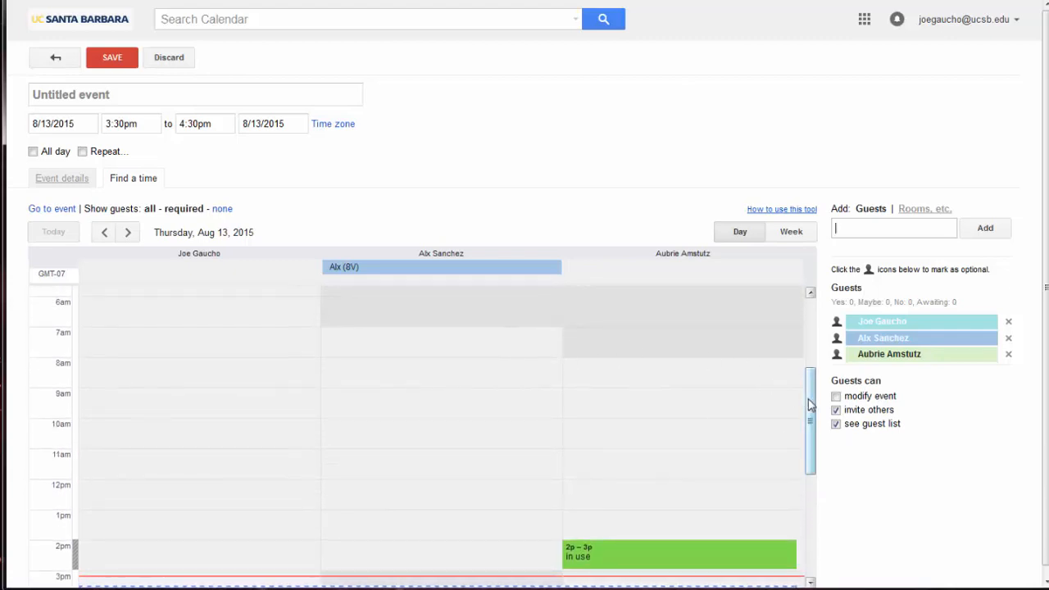
{"action": "scroll", "coordinate": [809, 404], "scroll_direction": "down", "scroll_amount": 1}
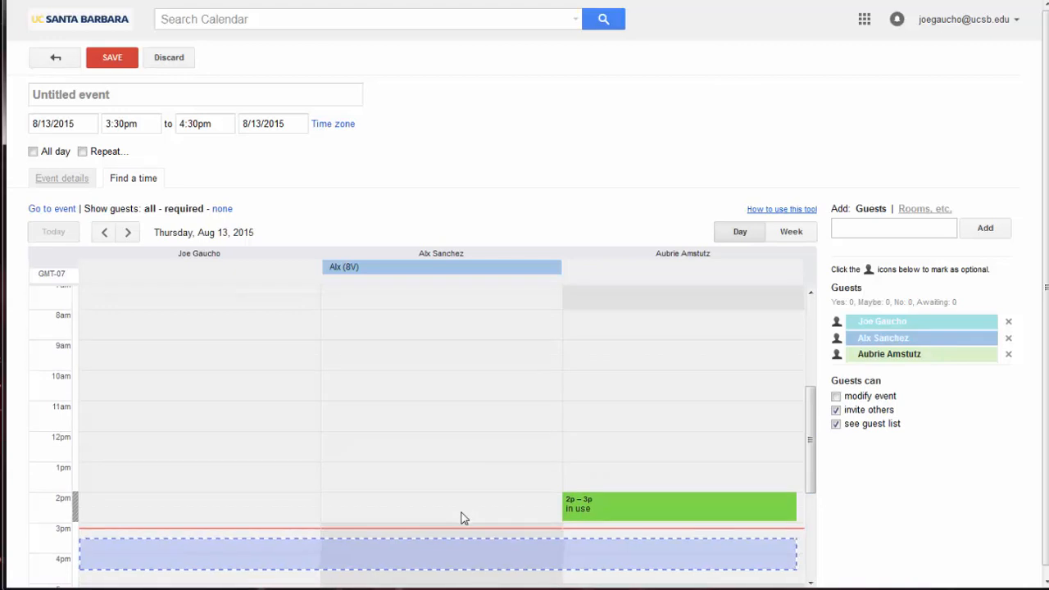
{"action": "scroll", "coordinate": [790, 557], "scroll_direction": "up", "scroll_amount": 1}
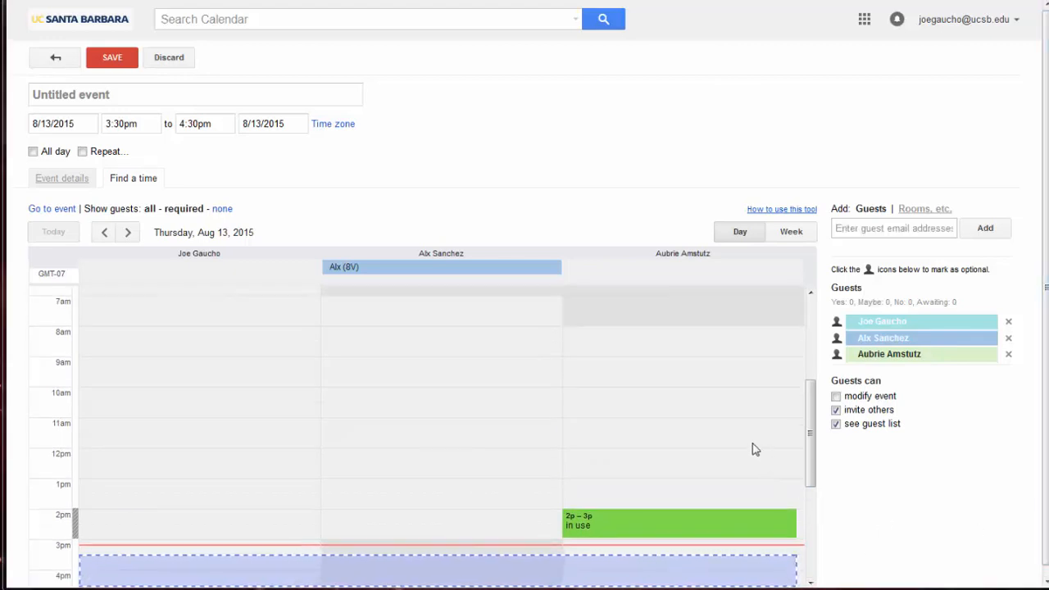
Expand the ets and lsit room groups and adjust the meeting time in the schedule grid
{"action": "left_click", "coordinate": [920, 209]}
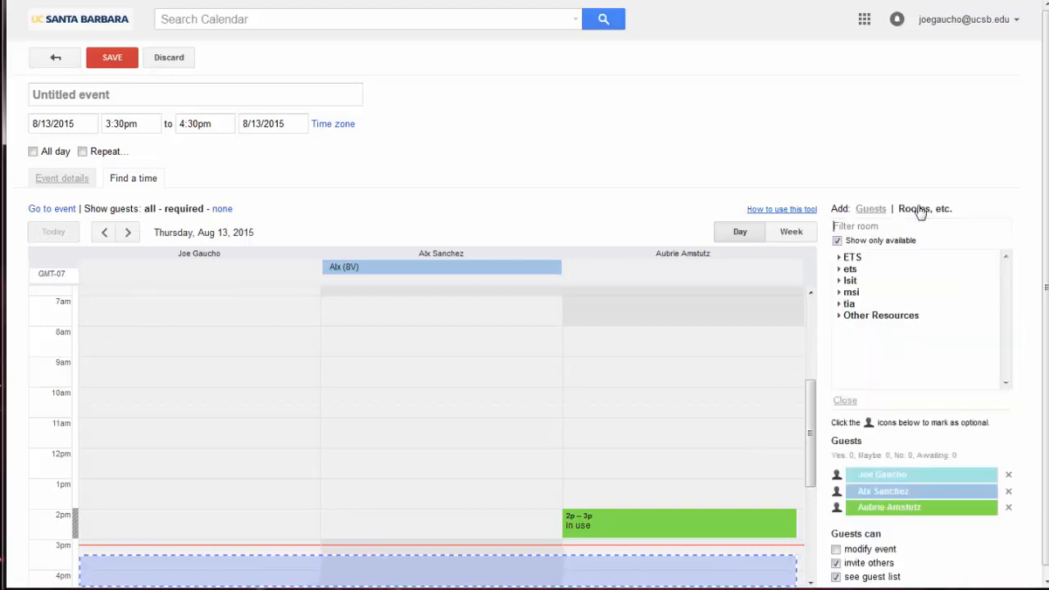
{"action": "left_click", "coordinate": [840, 269]}
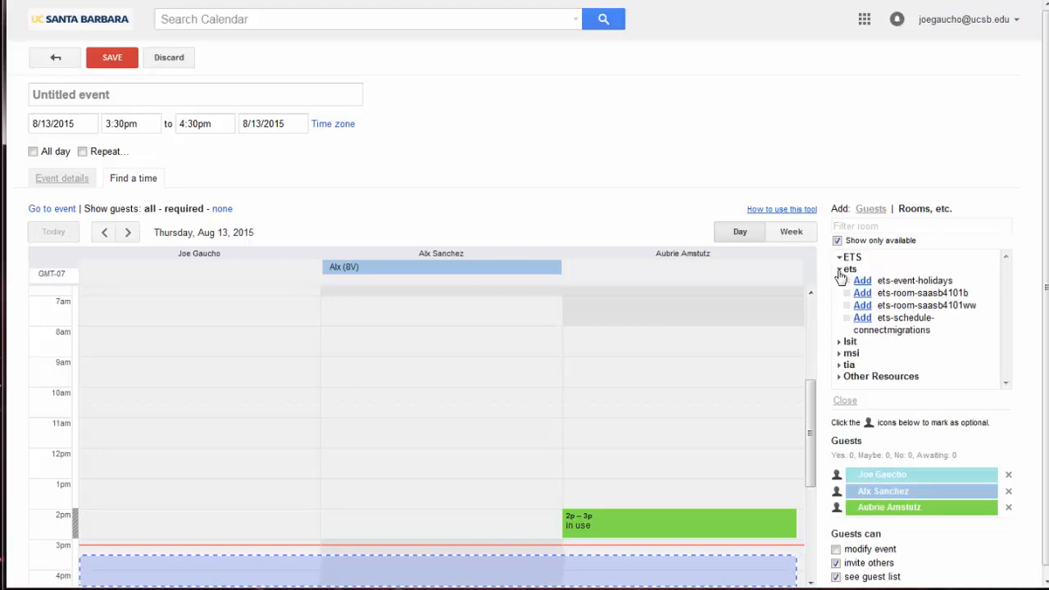
{"action": "left_click", "coordinate": [839, 305]}
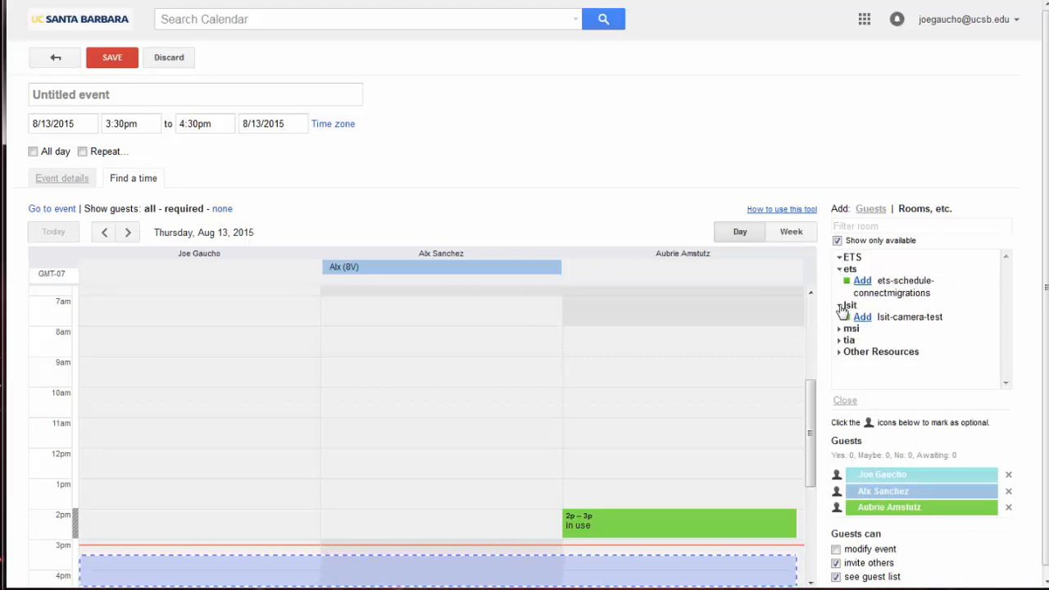
{"action": "left_click_drag", "start_coordinate": [811, 395], "coordinate": [811, 422]}
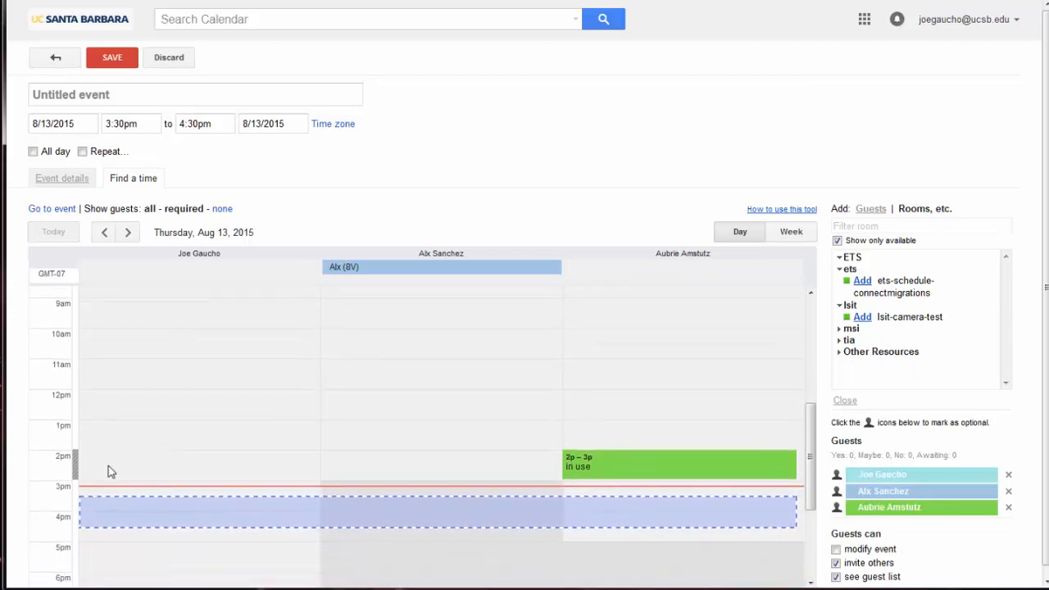
{"action": "left_click", "coordinate": [110, 472]}
{"action": "left_click", "coordinate": [849, 306]}
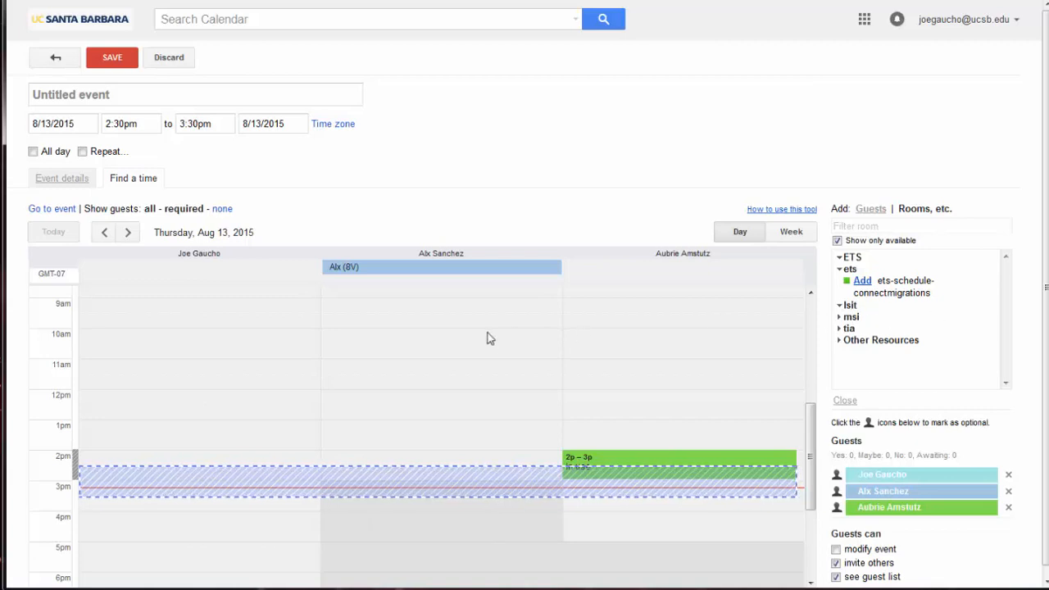
{"action": "left_click", "coordinate": [117, 377]}
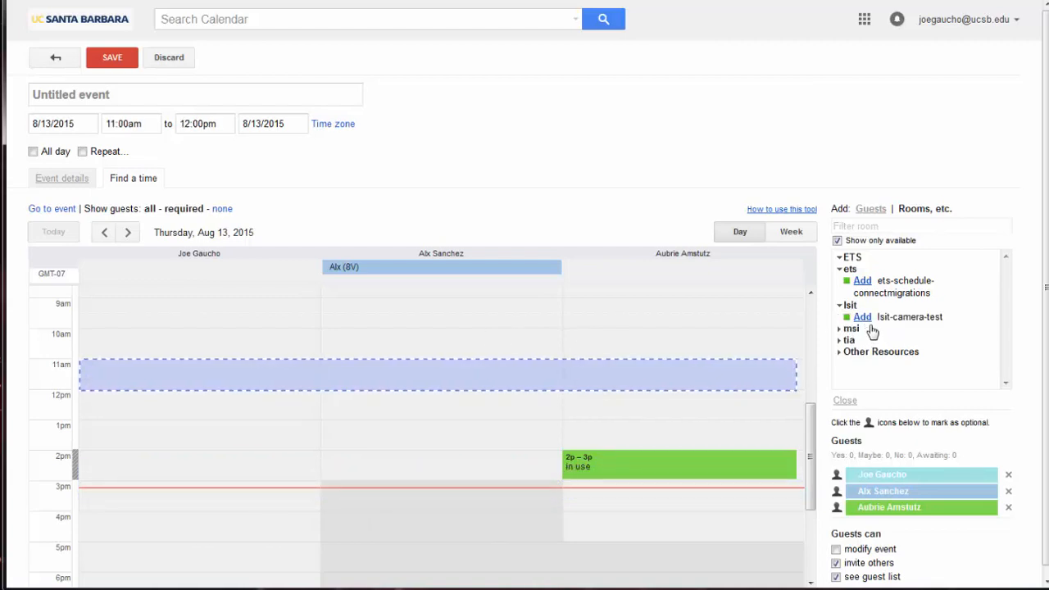
Add the lsit-camera-test room and save the test event for 10:30–11:30am
{"action": "left_click", "coordinate": [865, 318]}
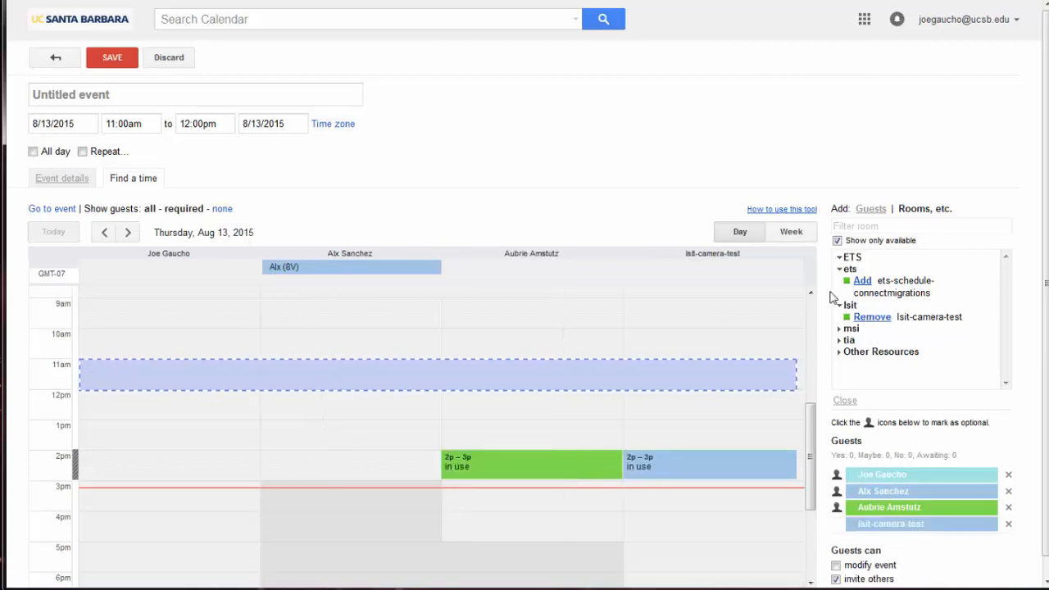
{"action": "scroll", "coordinate": [809, 466], "scroll_direction": "up", "scroll_amount": 3}
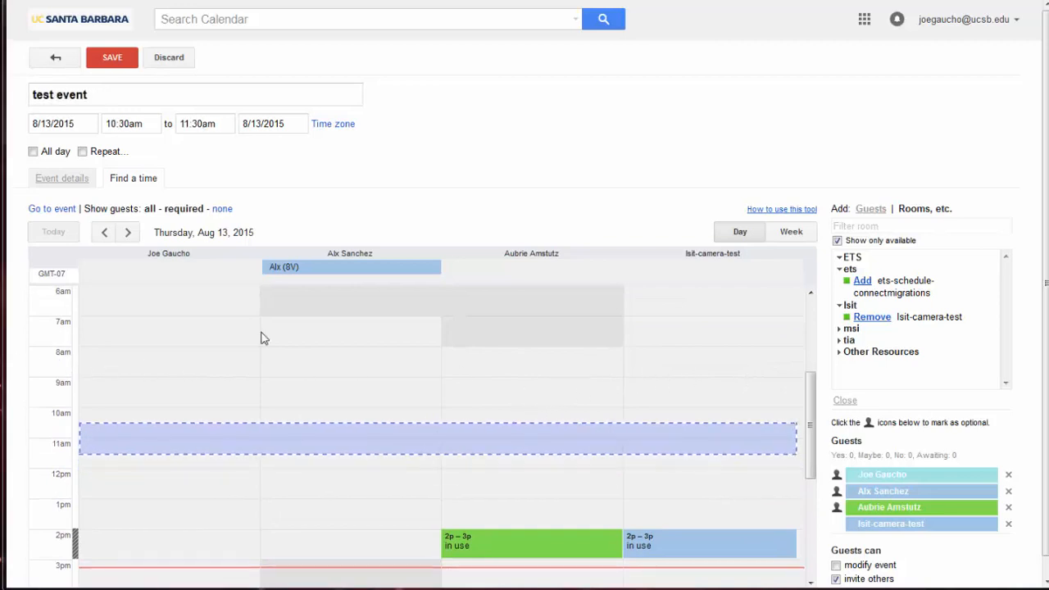
{"action": "left_click", "coordinate": [113, 61]}
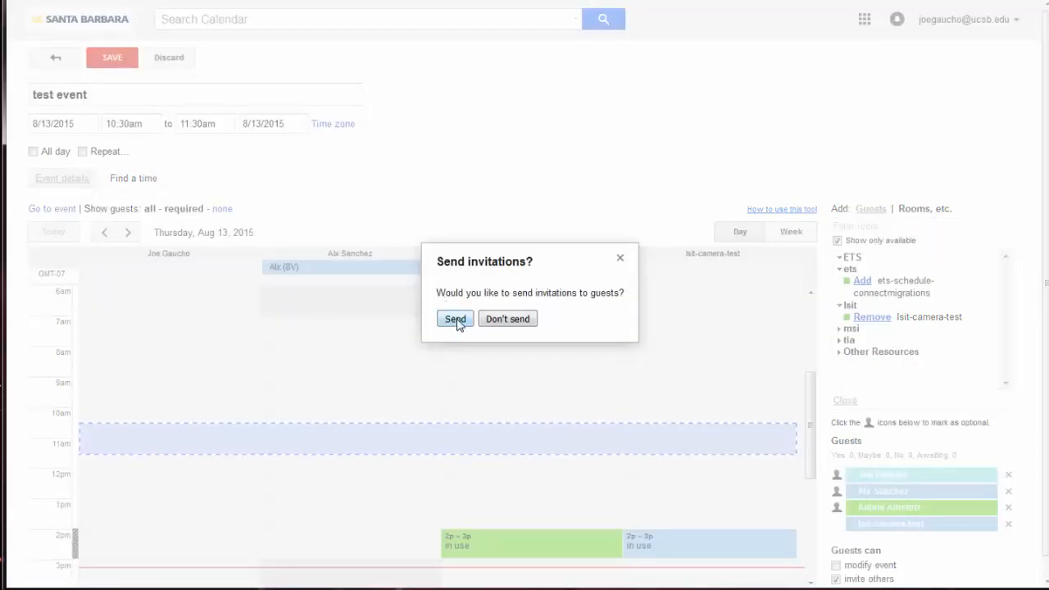
Confirm Send in the Send invitations? prompt for the test event
{"action": "left_click", "coordinate": [457, 321]}
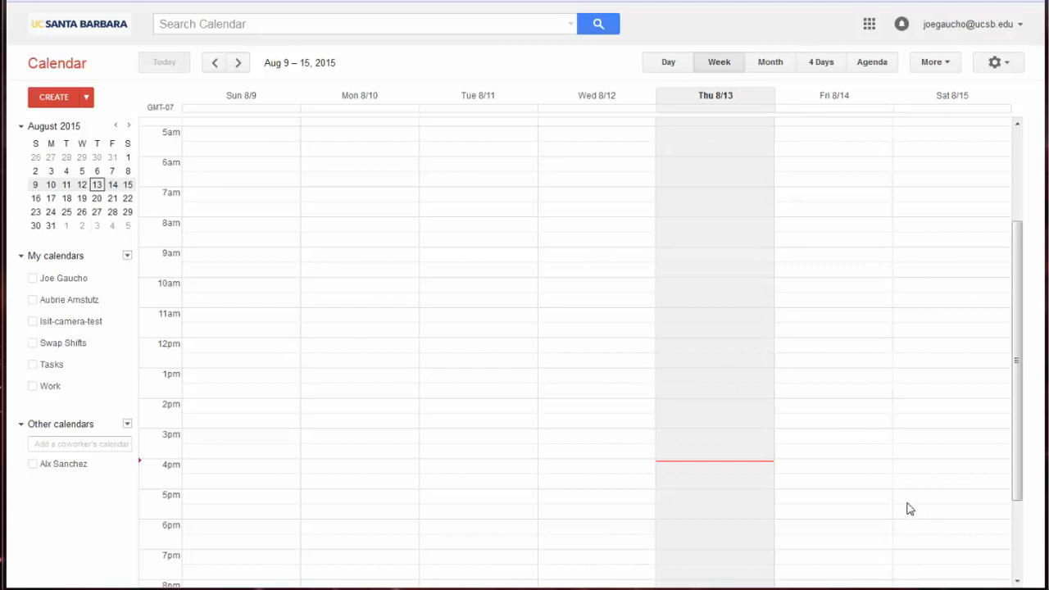
Start a new calendar named 'Department Vacation' and enable sharing it with others
{"action": "left_click", "coordinate": [128, 257]}
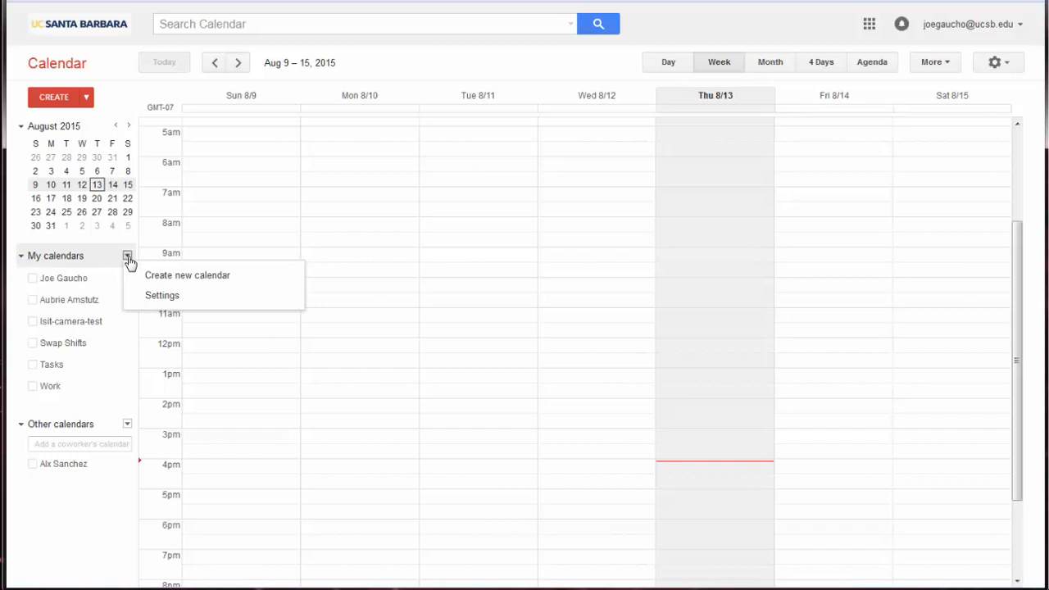
{"action": "left_click", "coordinate": [156, 279]}
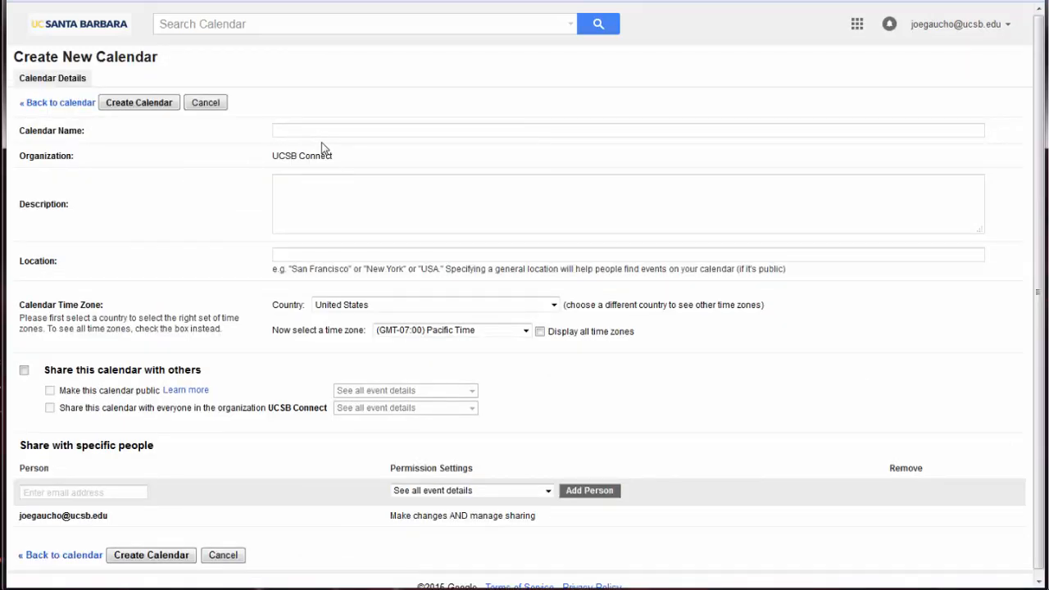
{"action": "type", "text": "Department Vacation"}
{"action": "left_click", "coordinate": [25, 373]}
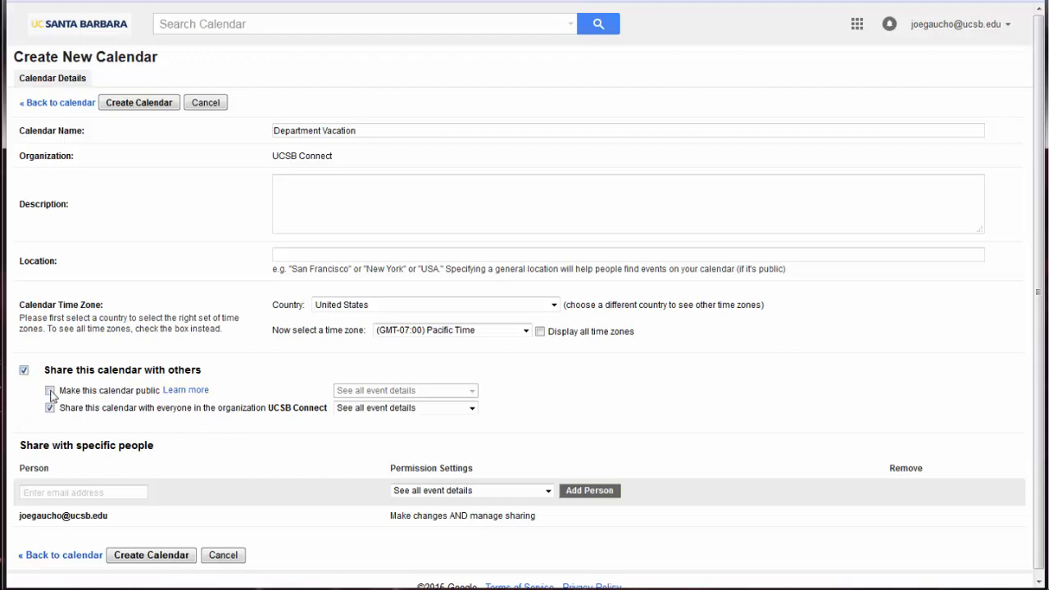
Add a colleague with See all event details permission and create the calendar
{"action": "scroll", "coordinate": [297, 435], "scroll_direction": "down", "scroll_amount": 1}
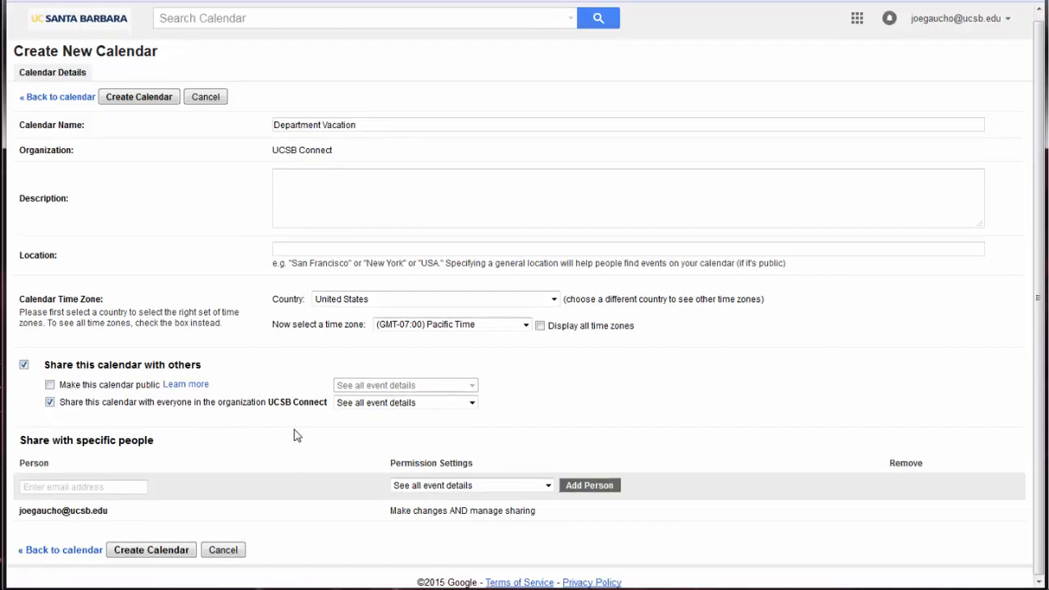
{"action": "left_click", "coordinate": [134, 487]}
{"action": "type", "text": "al"}
{"action": "left_click", "coordinate": [549, 510]}
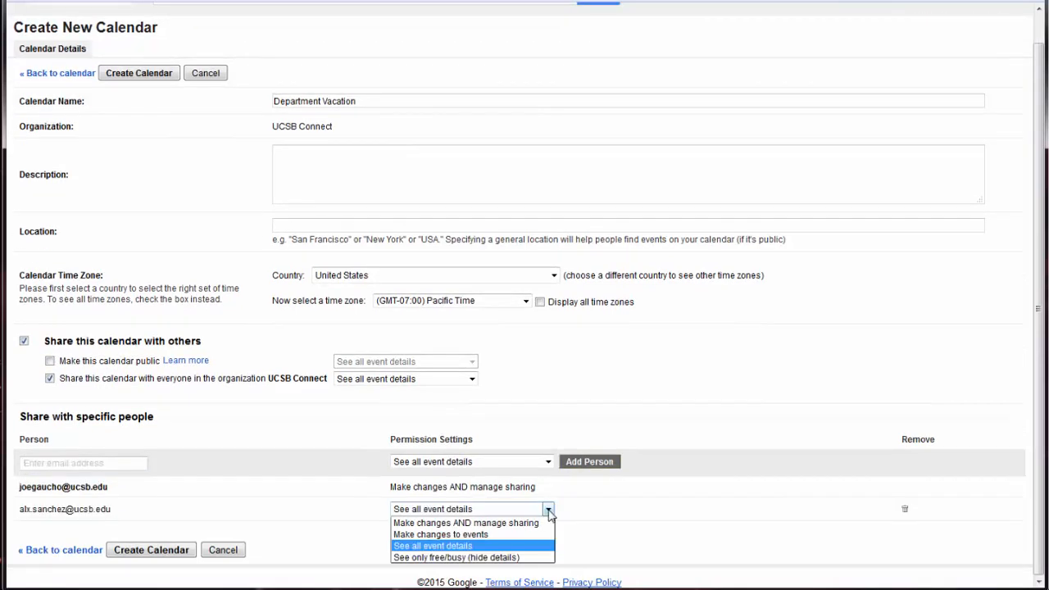
{"action": "left_click", "coordinate": [549, 510]}
{"action": "left_click", "coordinate": [153, 550]}
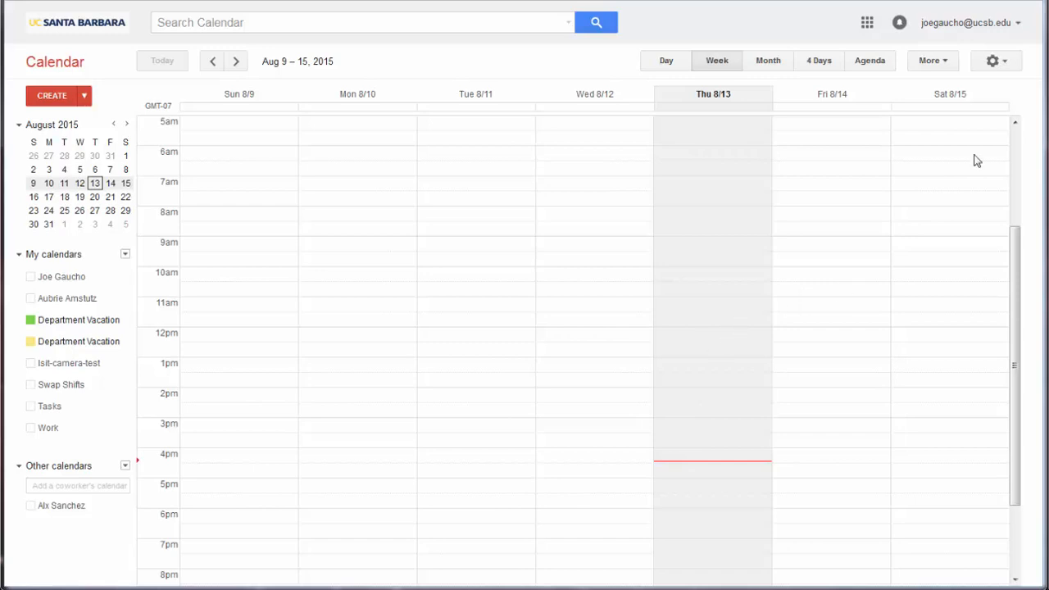
Add and sign in to a second user's account, entering their email and password, to view their calendar
{"action": "left_click", "coordinate": [979, 24]}
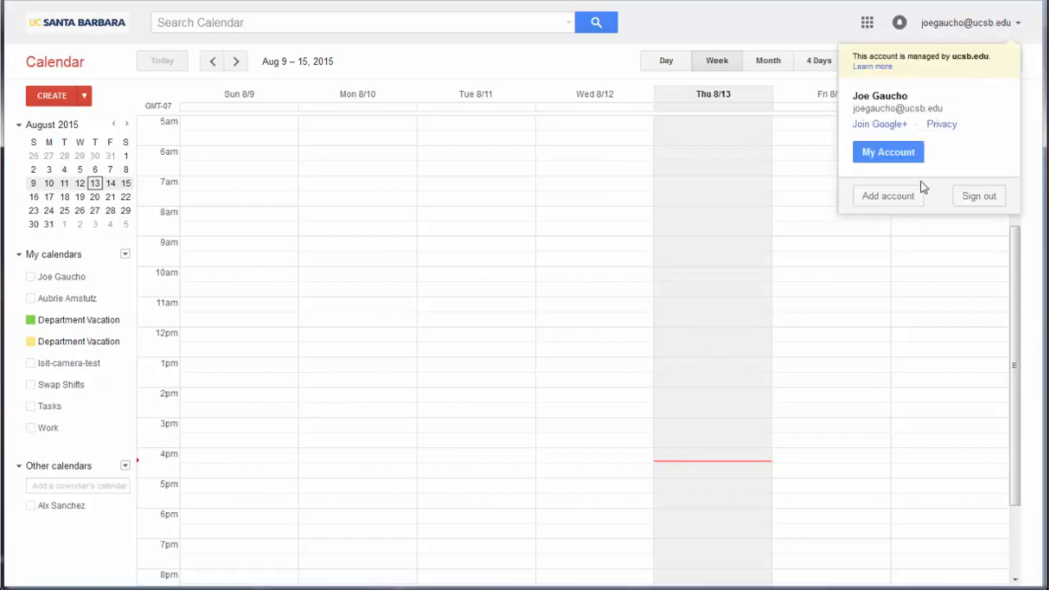
{"action": "left_click", "coordinate": [887, 196]}
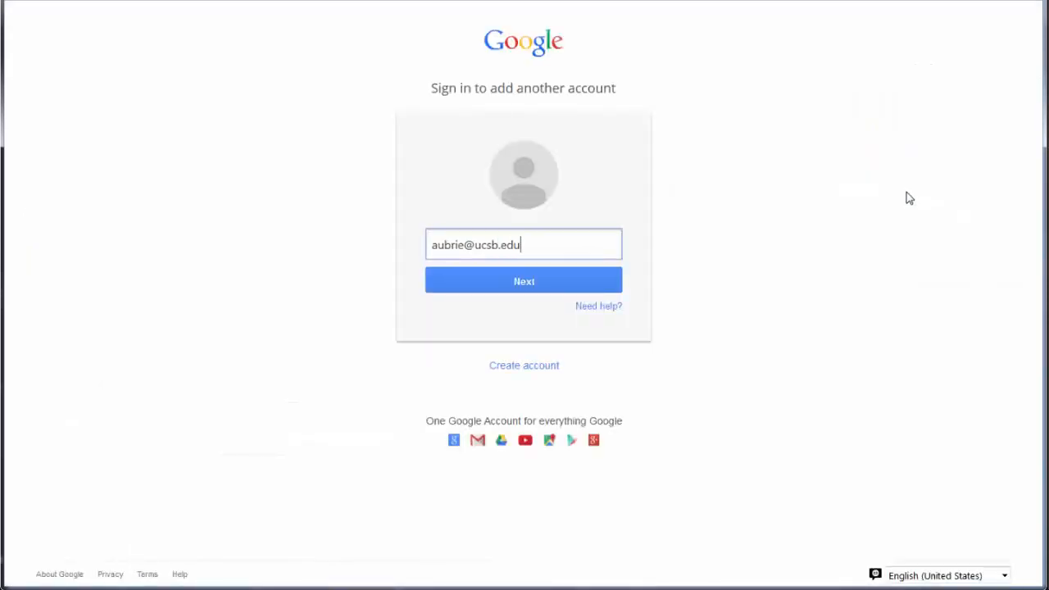
{"action": "key", "text": "Return"}
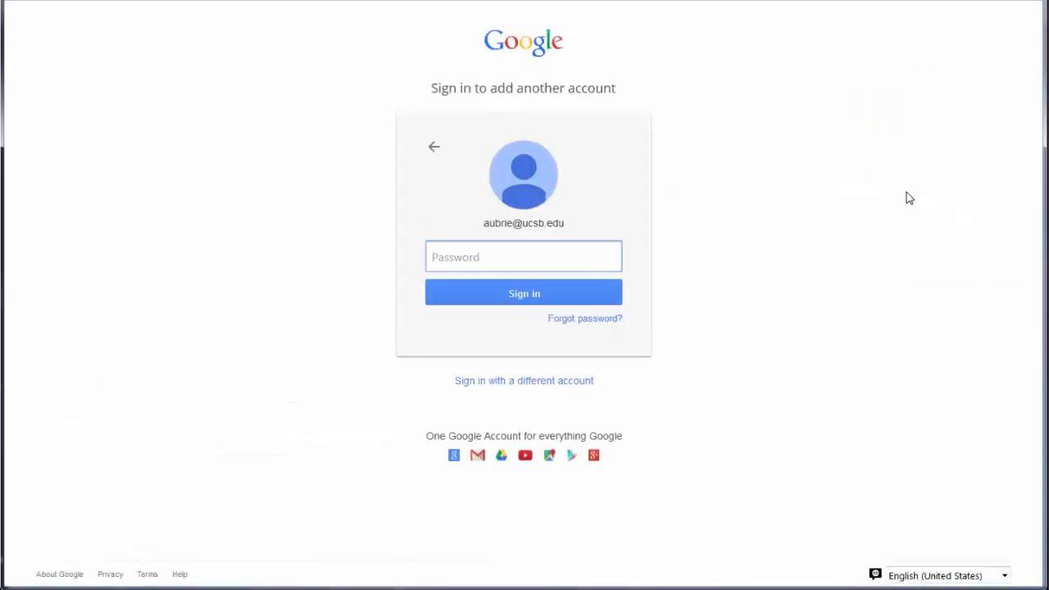
{"action": "type", "text": "•••••••"}
{"action": "left_click", "coordinate": [480, 295]}
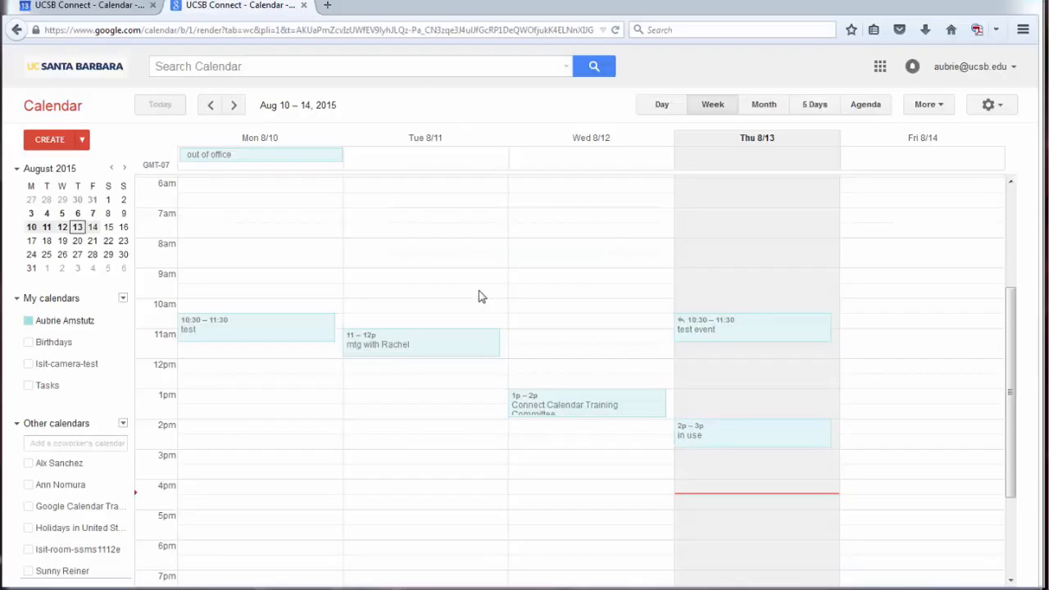
Compare the two accounts' calendar tabs, ending on the original account's calendar with both Department Vacation calendars
{"action": "left_click", "coordinate": [134, 14]}
{"action": "left_click", "coordinate": [246, 14]}
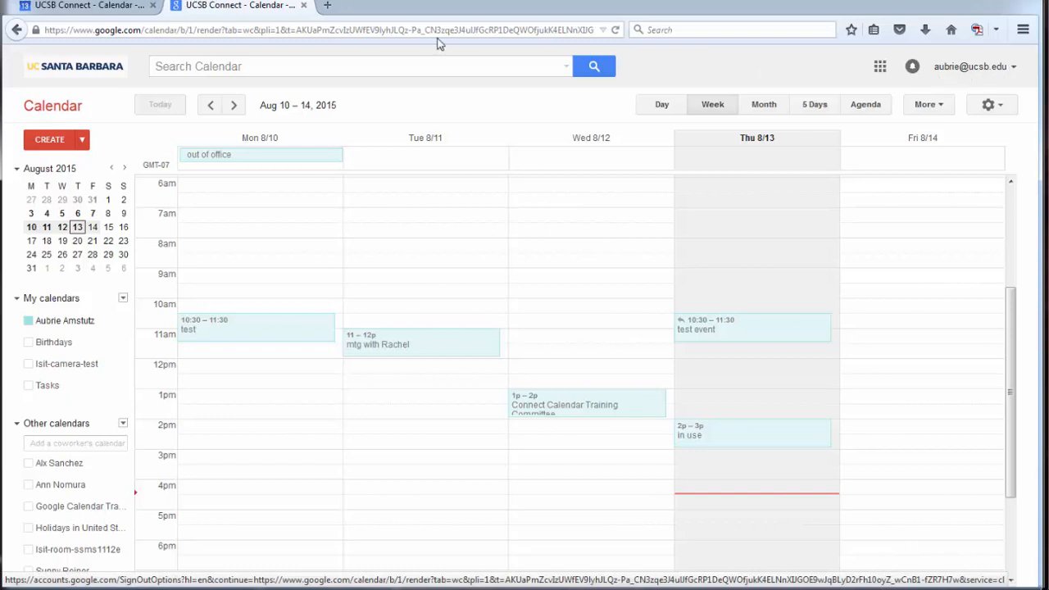
{"action": "left_click", "coordinate": [131, 8]}
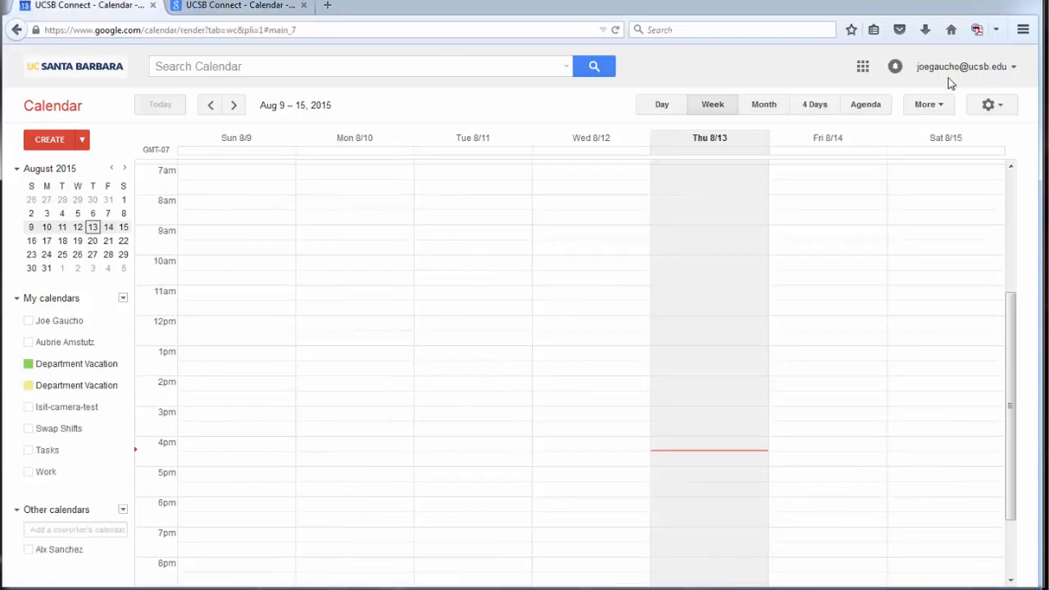